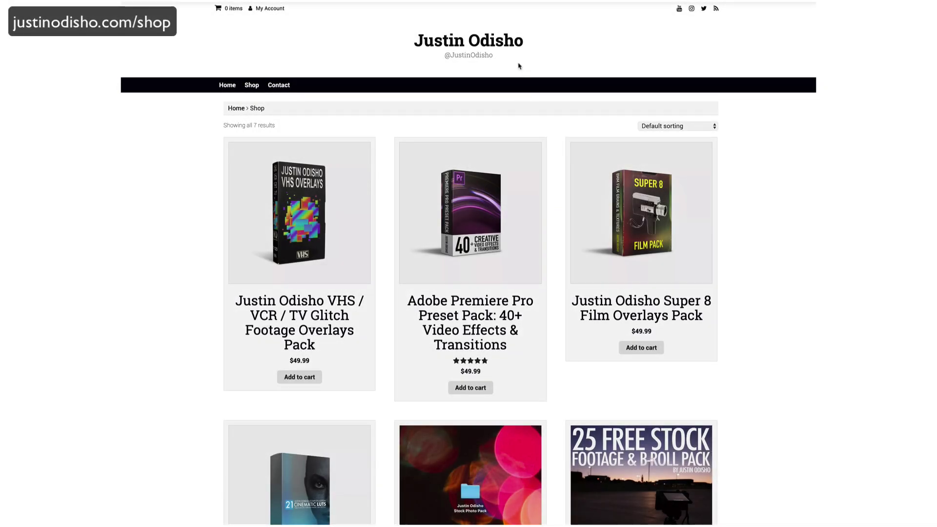
# - Scroll the shop listing and open the Adobe Premiere Pro Preset Pack product page
pyautogui.scroll(-4, 519, 66)
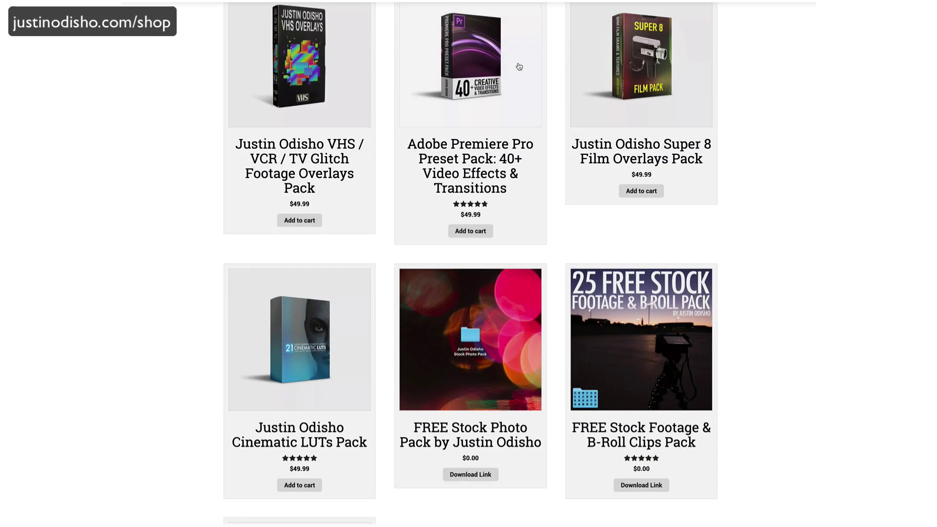
pyautogui.click(519, 66)
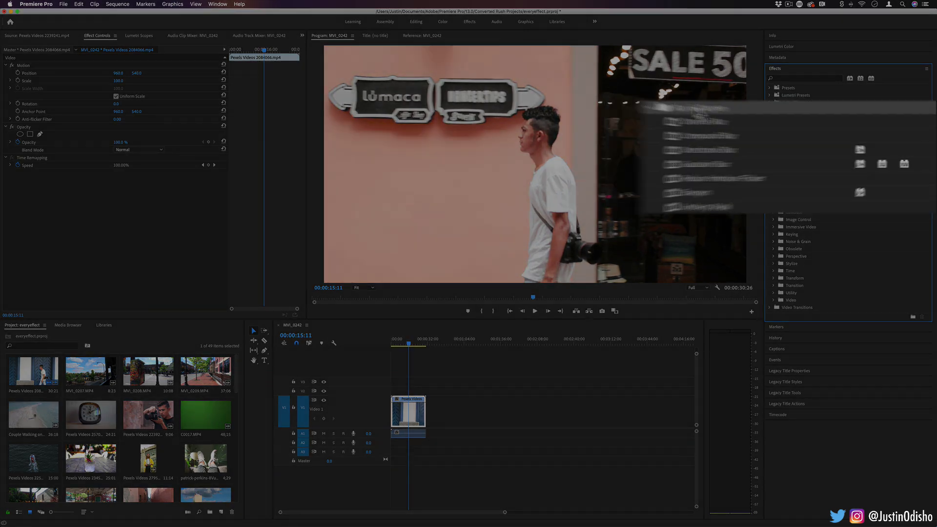
# - Drag Channel Blur onto the street clip, then set Red Blurriness to 90 and Alpha Blurriness to 410
pyautogui.click(807, 140)
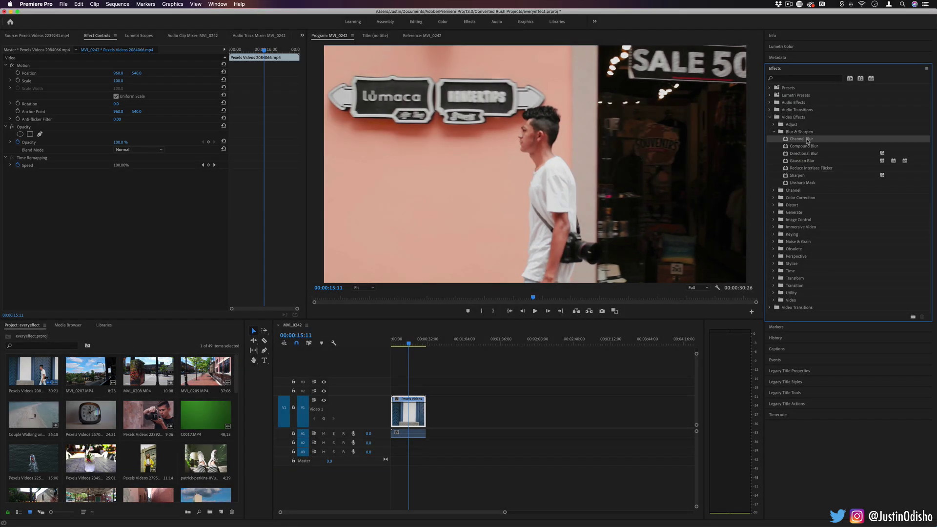
pyautogui.moveTo(806, 140); pyautogui.dragTo(413, 412)
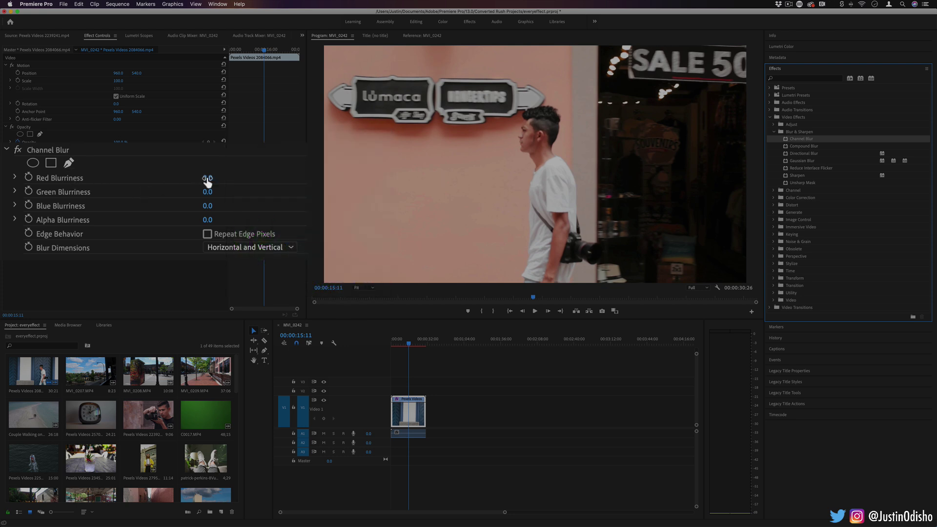
pyautogui.moveTo(209, 183); pyautogui.dragTo(237, 183)
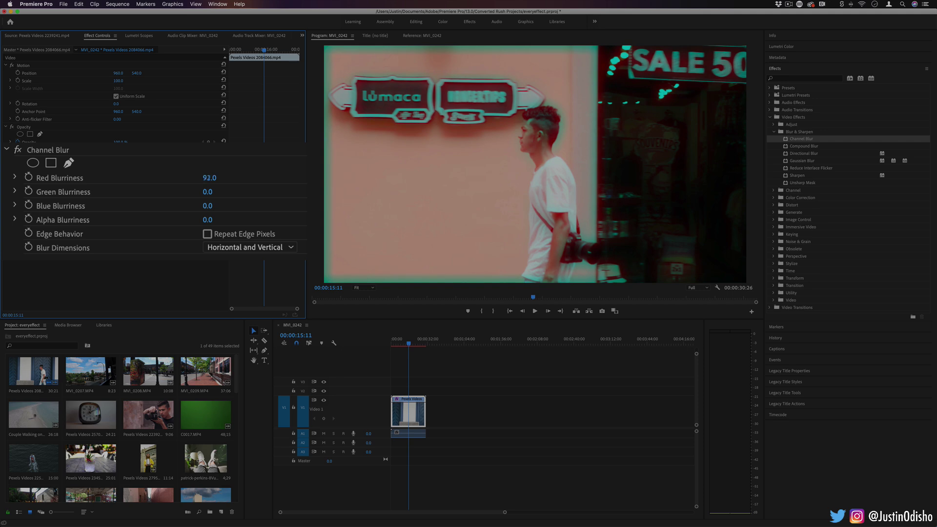
pyautogui.moveTo(118, 188); pyautogui.dragTo(112, 187)
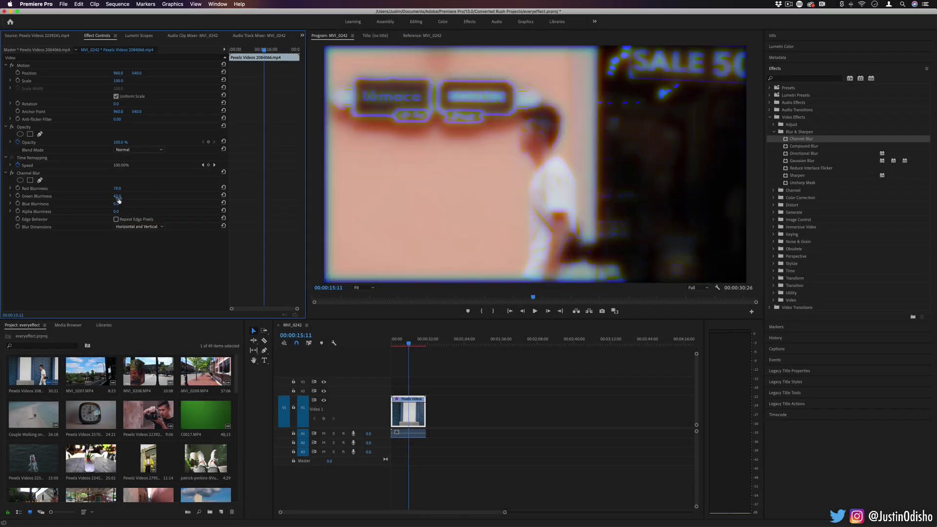
pyautogui.moveTo(115, 204); pyautogui.dragTo(129, 204)
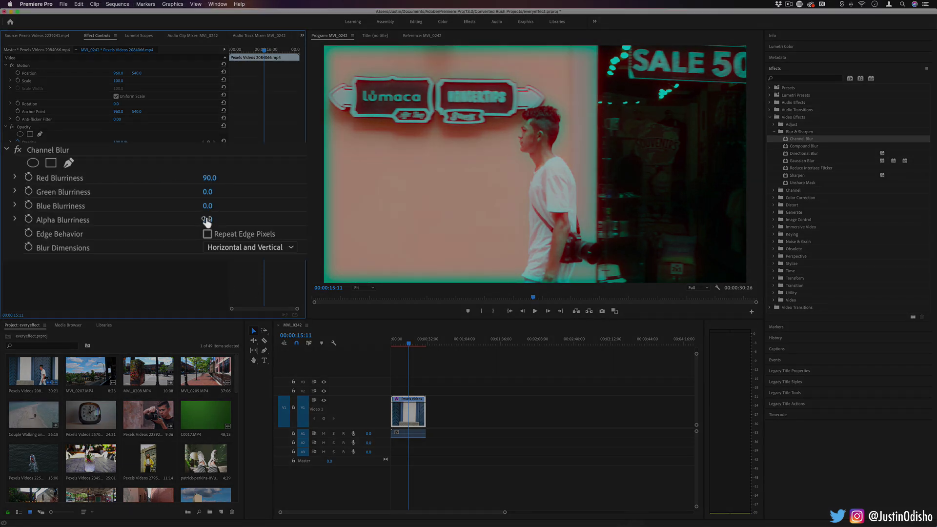
pyautogui.moveTo(206, 221)
pyautogui.mouseDown()
pyautogui.moveTo(342, 221)
pyautogui.moveTo(195, 222)
pyautogui.mouseUp()
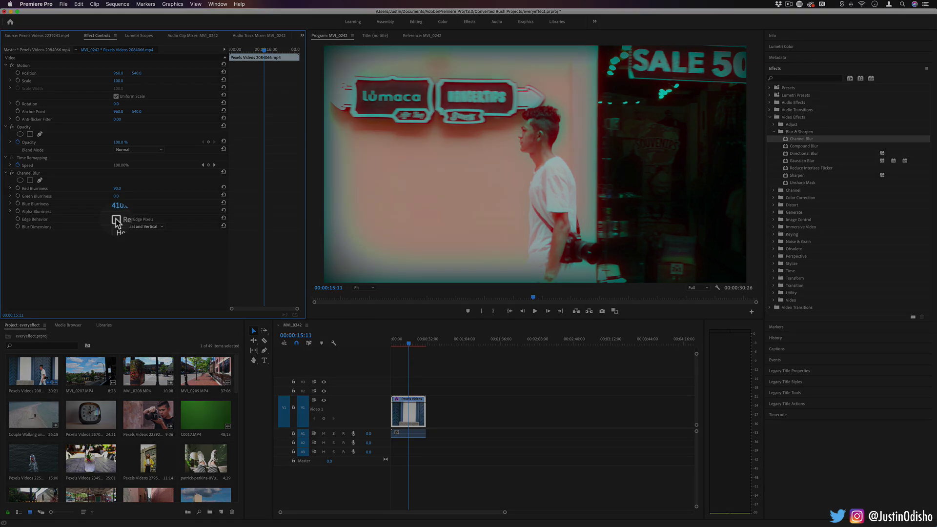
# - Turn on Repeat Edge Pixels and switch Blur Dimensions between Horizontal and Vertical, ending on Horizontal
pyautogui.click(117, 220)
pyautogui.click(154, 227)
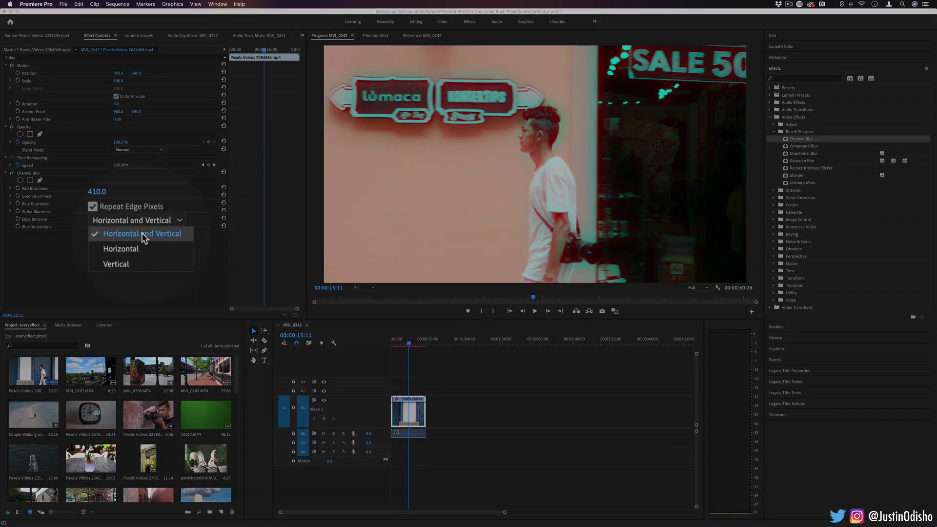
pyautogui.click(146, 242)
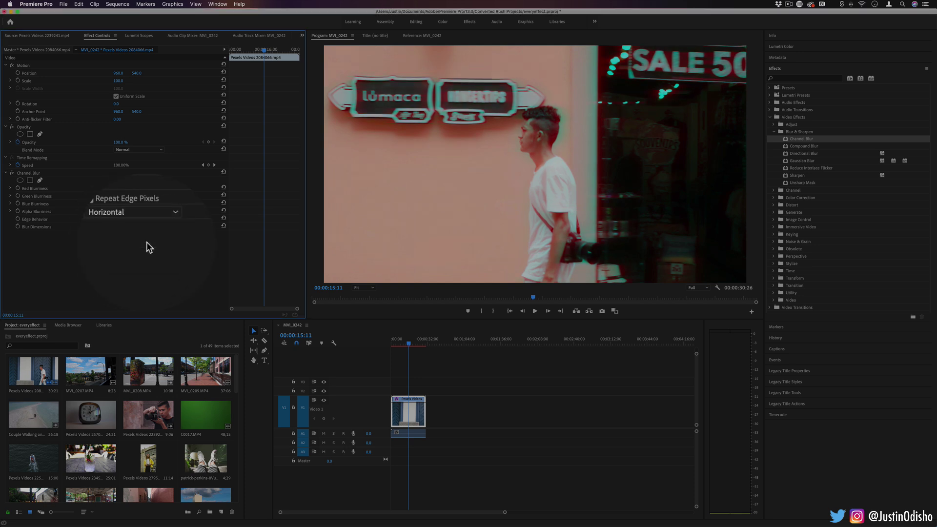
pyautogui.click(157, 226)
pyautogui.click(148, 248)
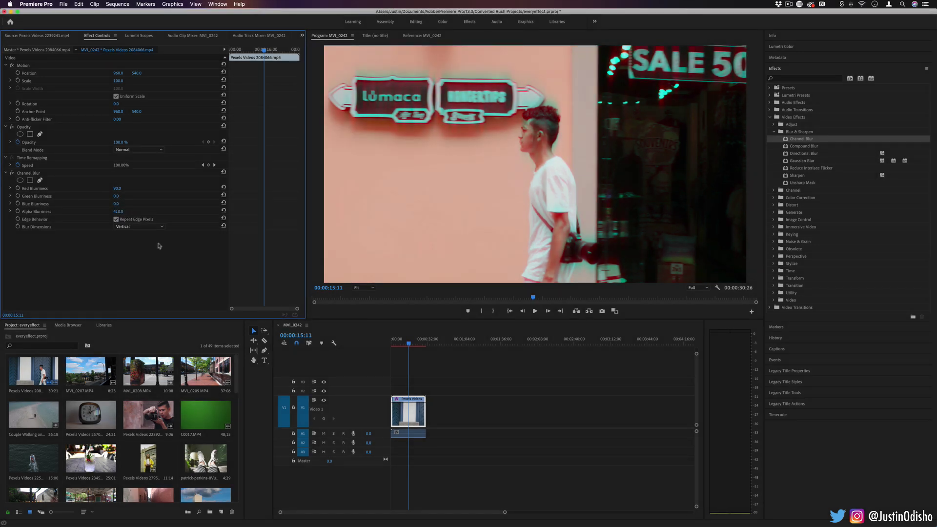
pyautogui.click(156, 227)
pyautogui.click(145, 241)
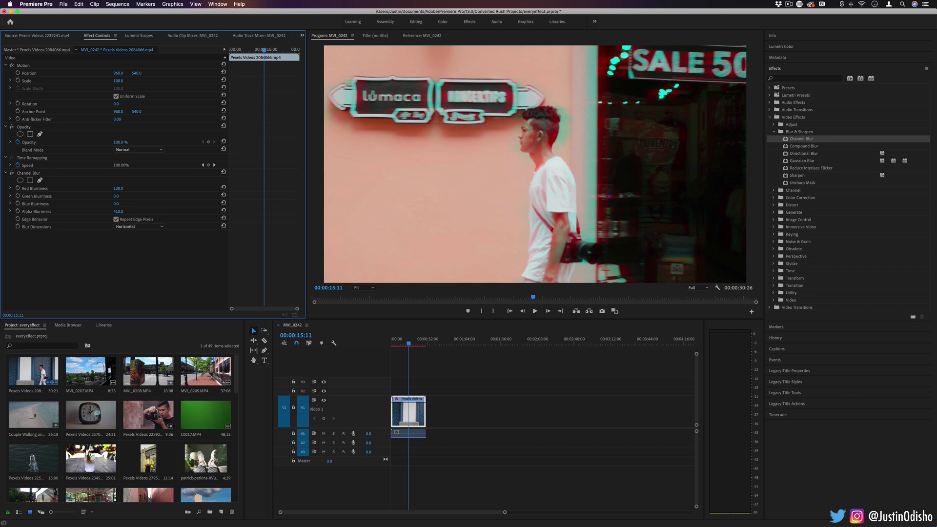
# - Scrub Red Blurriness to 0 and back to 102, then delete Channel Blur
pyautogui.moveTo(118, 188); pyautogui.dragTo(98, 188)
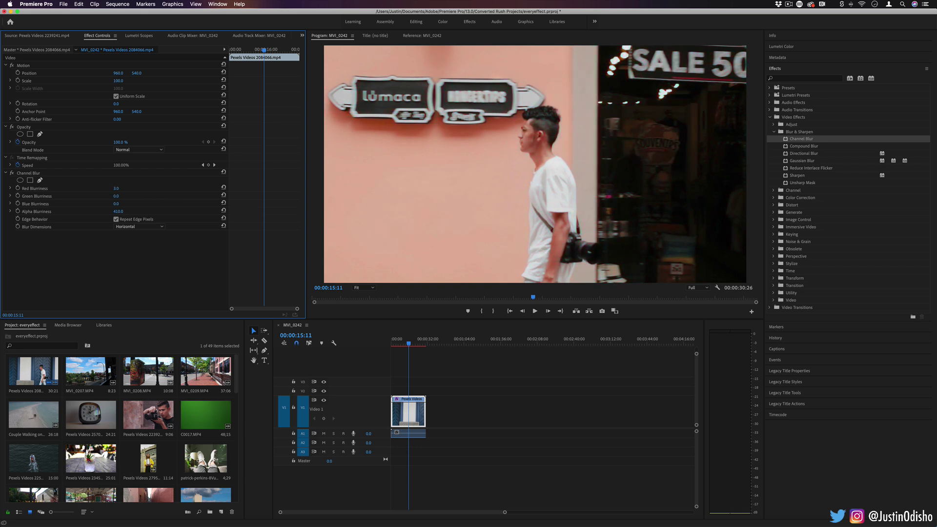
pyautogui.moveTo(117, 188); pyautogui.dragTo(90, 190)
pyautogui.press('BackSpace')
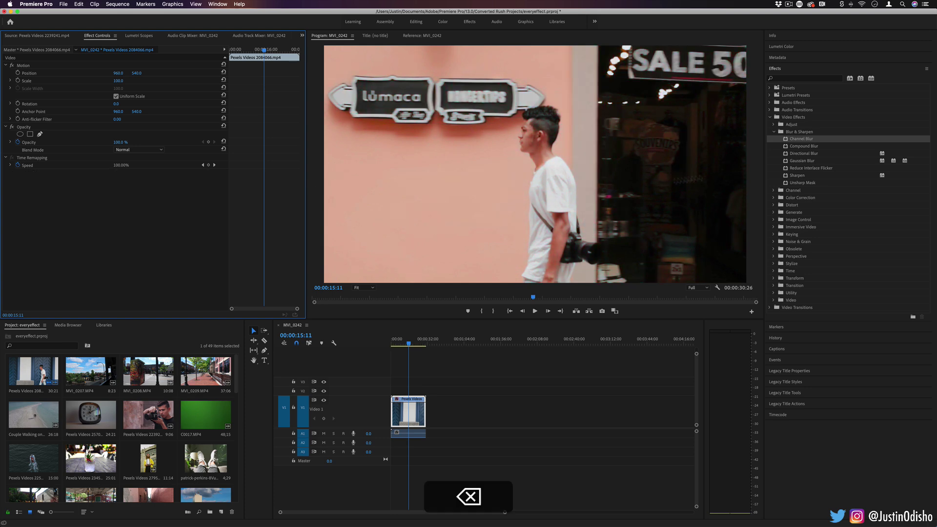
# - Apply Compound Blur to the street clip, keeping Maximum Blur 20 and Video 1 as Blur Layer
pyautogui.moveTo(824, 148); pyautogui.dragTo(403, 408)
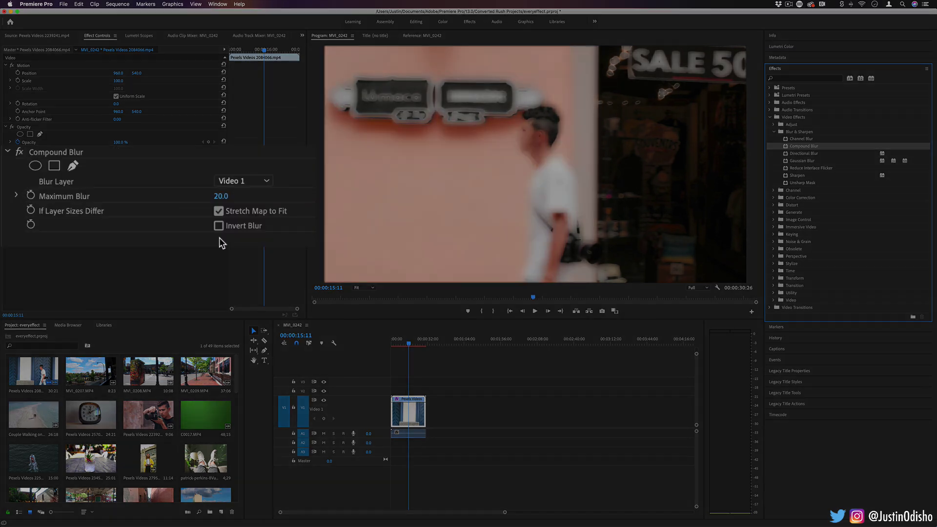
pyautogui.click(57, 185)
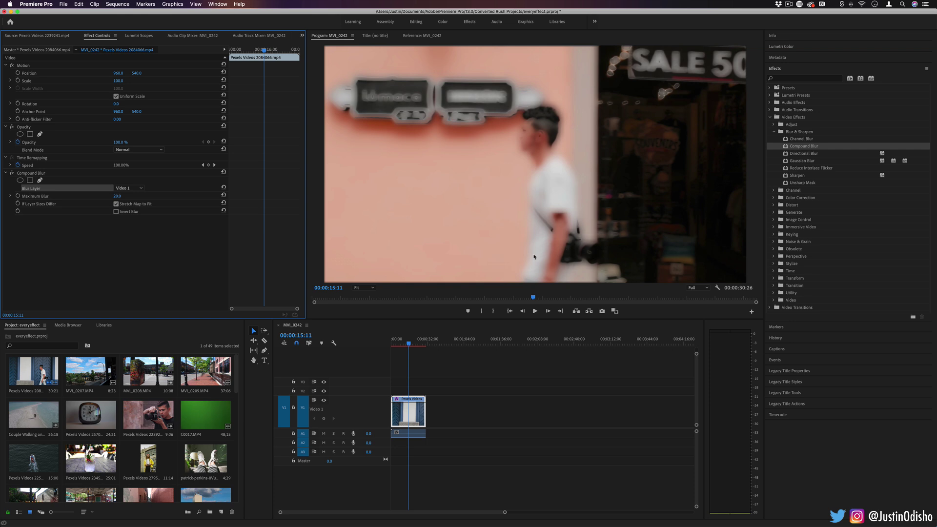
pyautogui.click(128, 189)
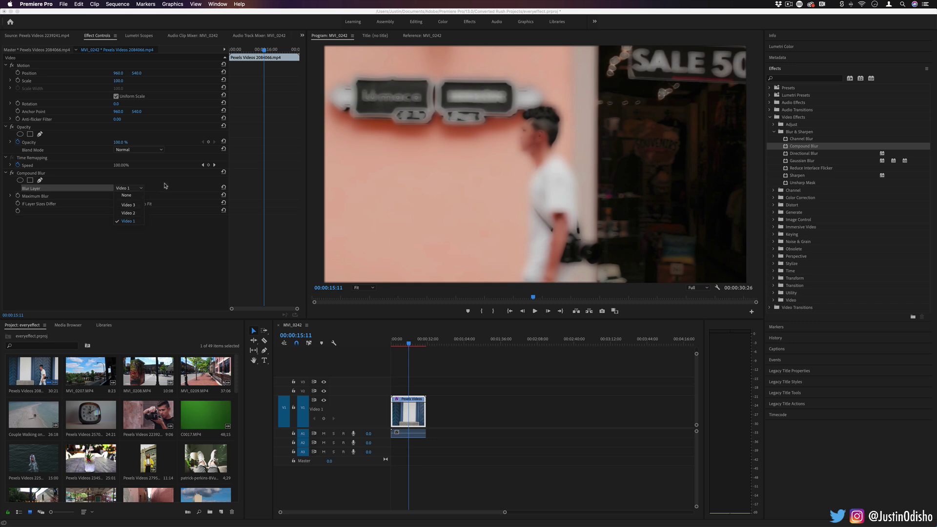
pyautogui.click(165, 185)
# - Create a new Black Video item and place it on V2 above the street clip
pyautogui.click(572, 443)
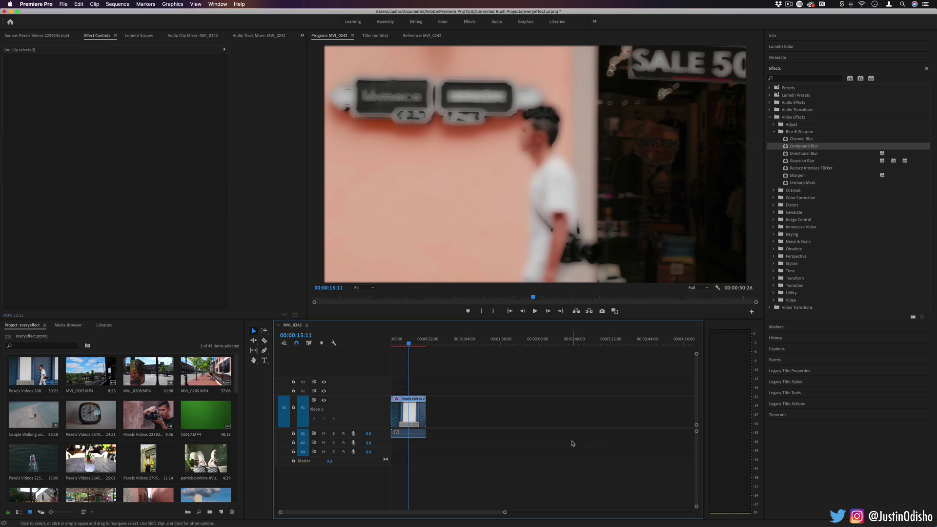
pyautogui.click(213, 364)
pyautogui.click(15, 6)
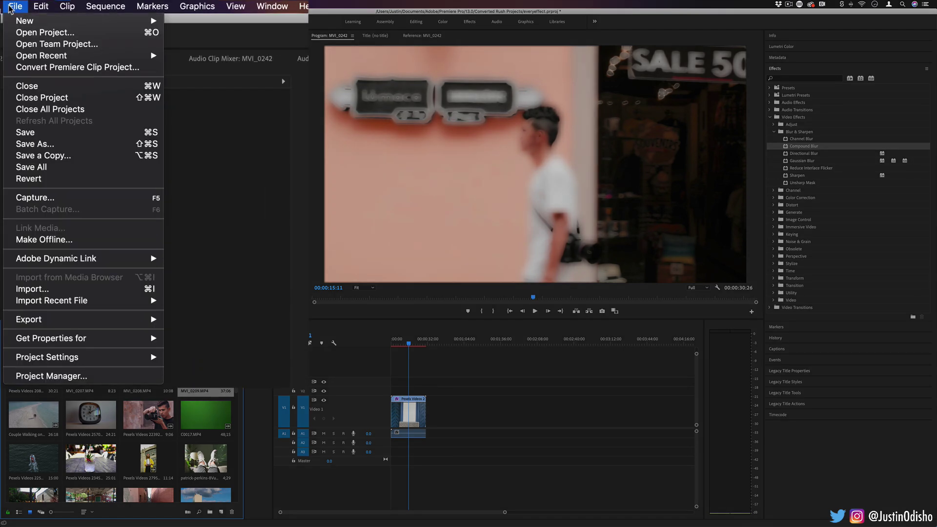
pyautogui.moveTo(16, 22)
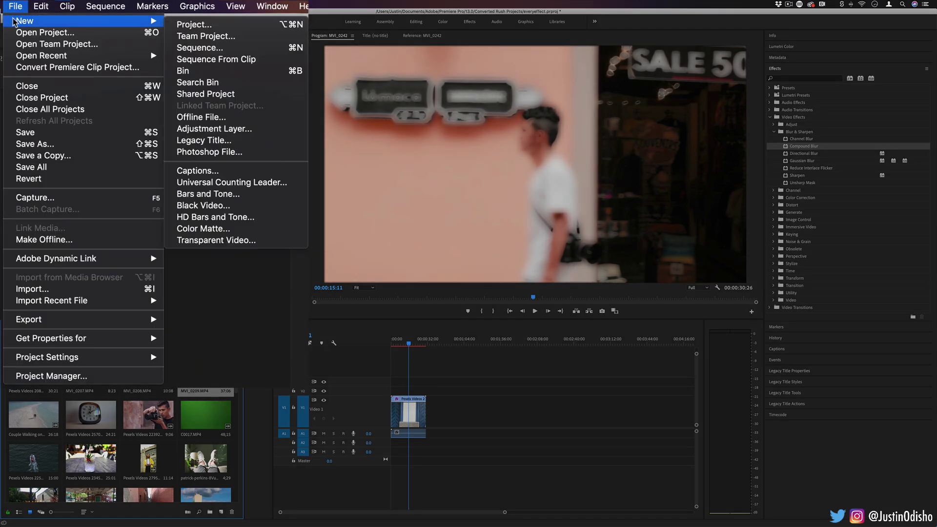
pyautogui.click(262, 206)
pyautogui.press('Return')
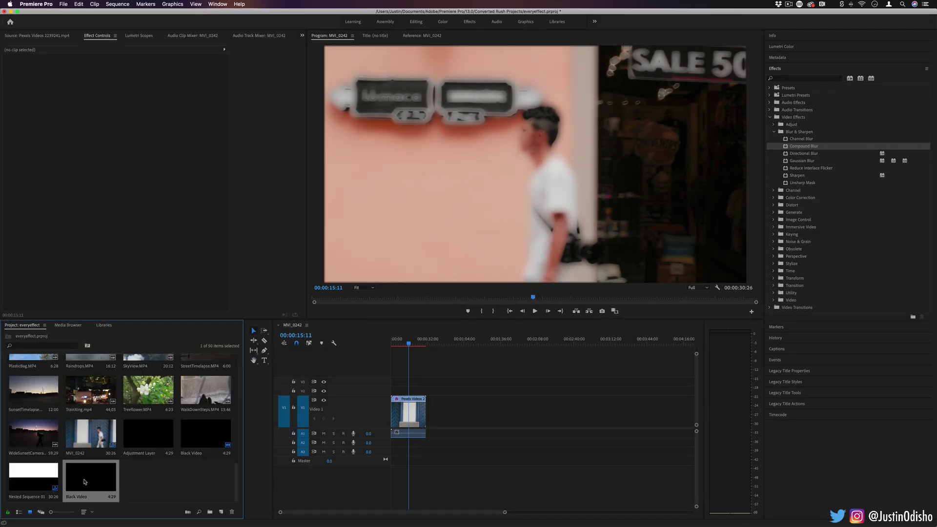
pyautogui.moveTo(87, 482); pyautogui.dragTo(396, 394)
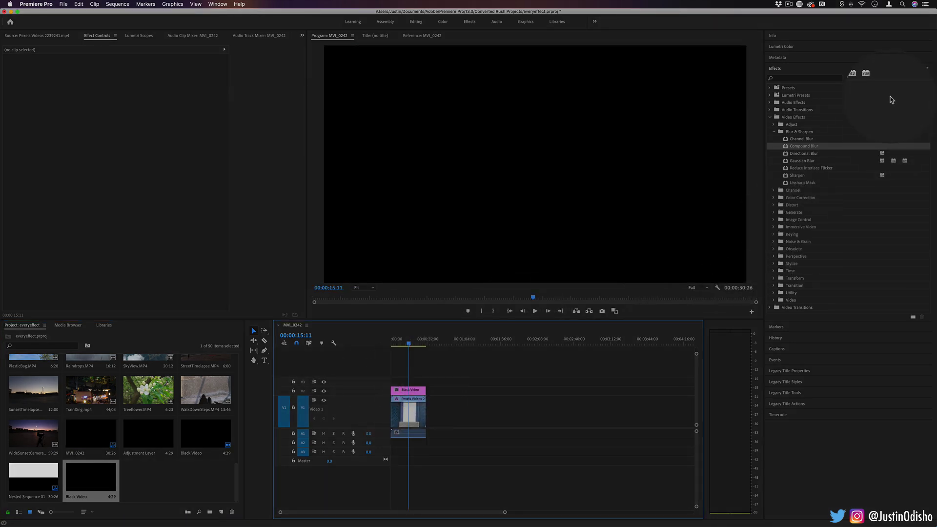
# - Search Effects for 'ramp', apply Ramp to the Black Video, and move the gradient lower
pyautogui.click(836, 79)
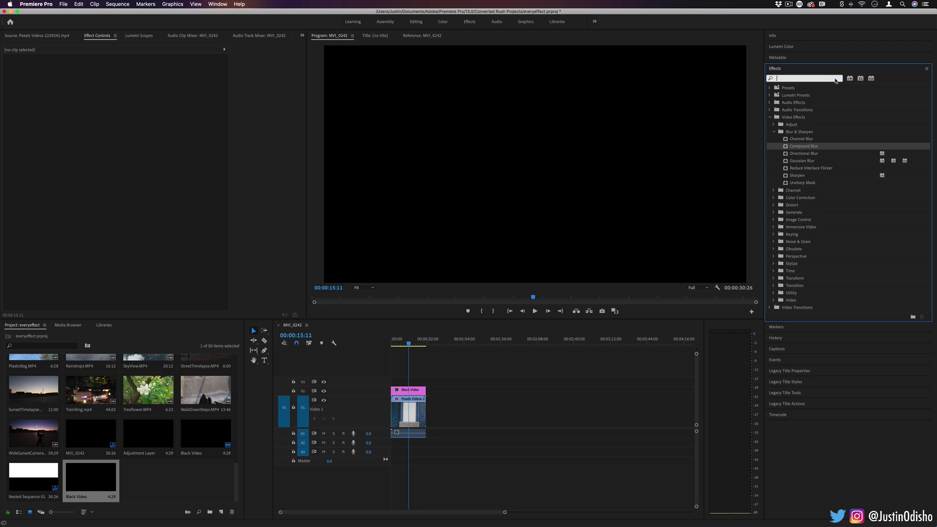
pyautogui.write('ramp')
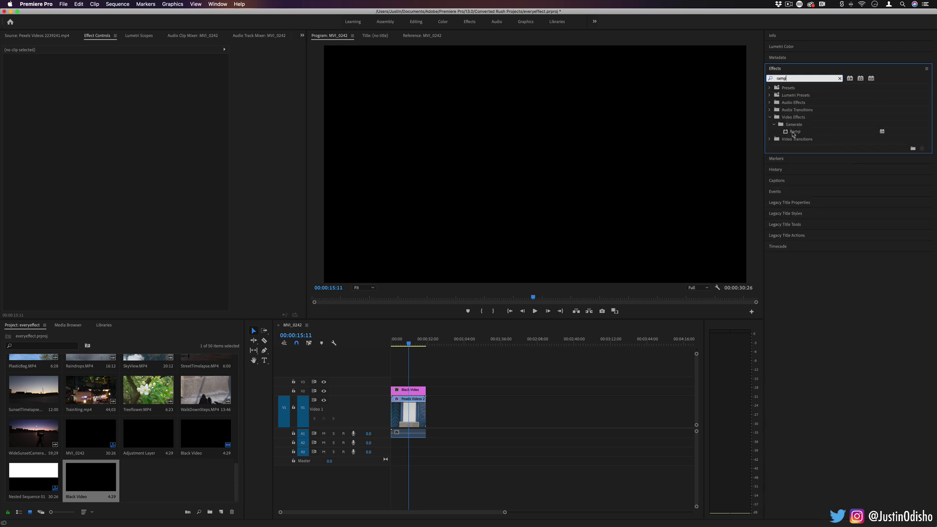
pyautogui.moveTo(794, 134); pyautogui.dragTo(415, 395)
pyautogui.moveTo(135, 190); pyautogui.dragTo(656, 332)
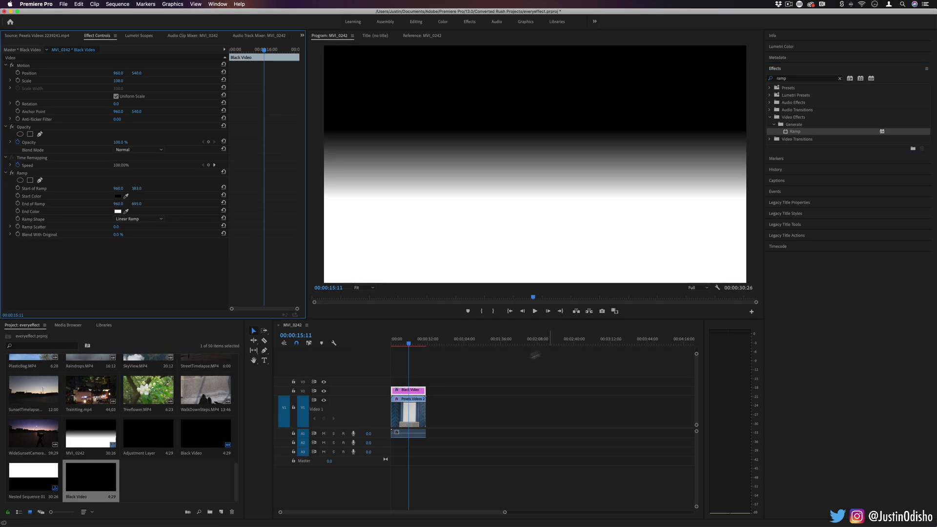
pyautogui.click(413, 391)
# - Nest the Black Video gradient clip as Nested Sequence 02
pyautogui.click(408, 413)
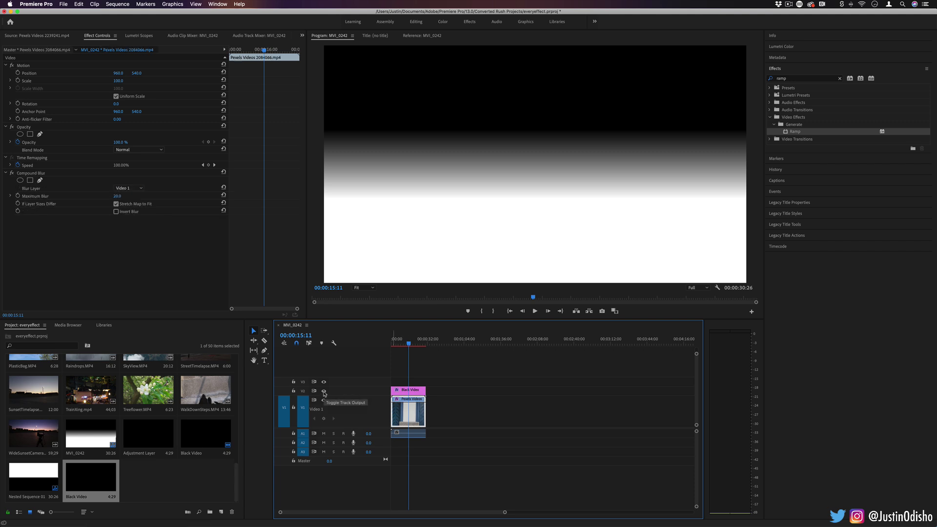
pyautogui.rightClick(413, 392)
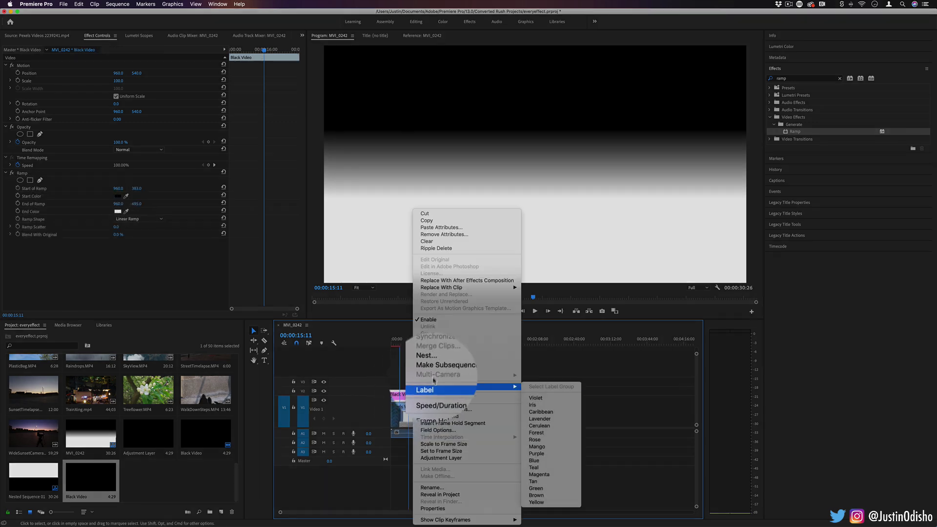
pyautogui.click(436, 361)
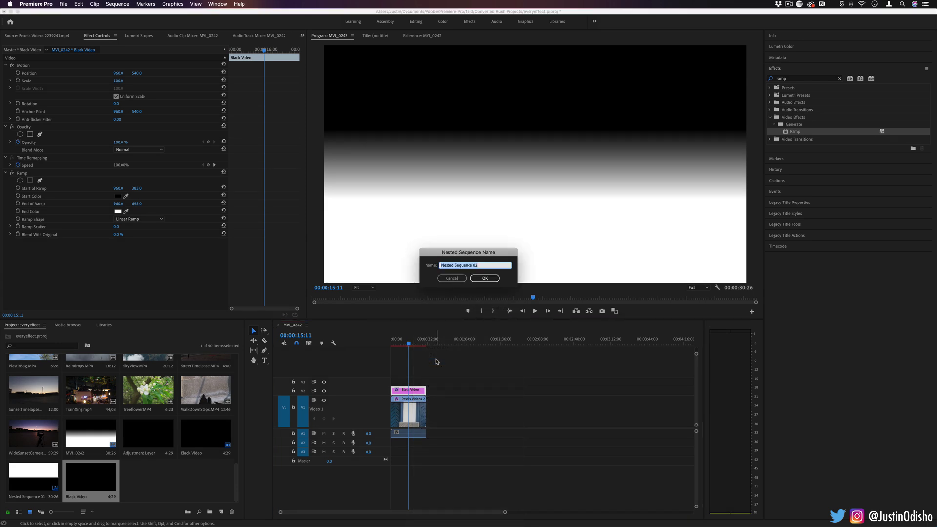
pyautogui.press('Return')
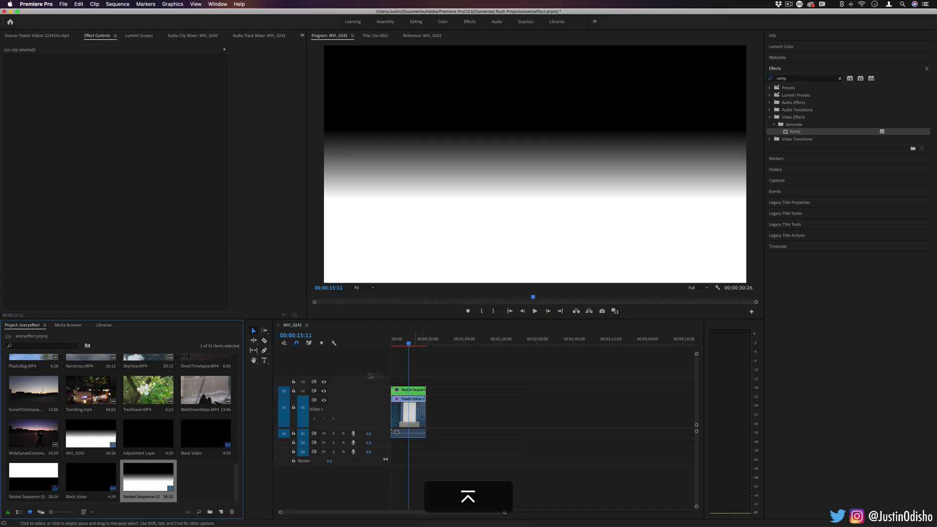
# - Set the street clip's Compound Blur Blur Layer to Video 2, with V2 output toggled off then on
pyautogui.click(324, 391)
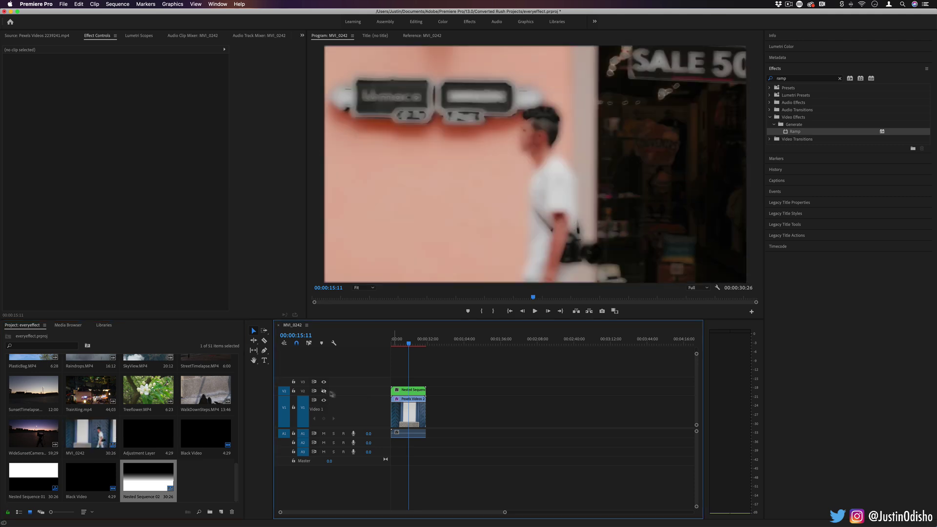
pyautogui.click(408, 413)
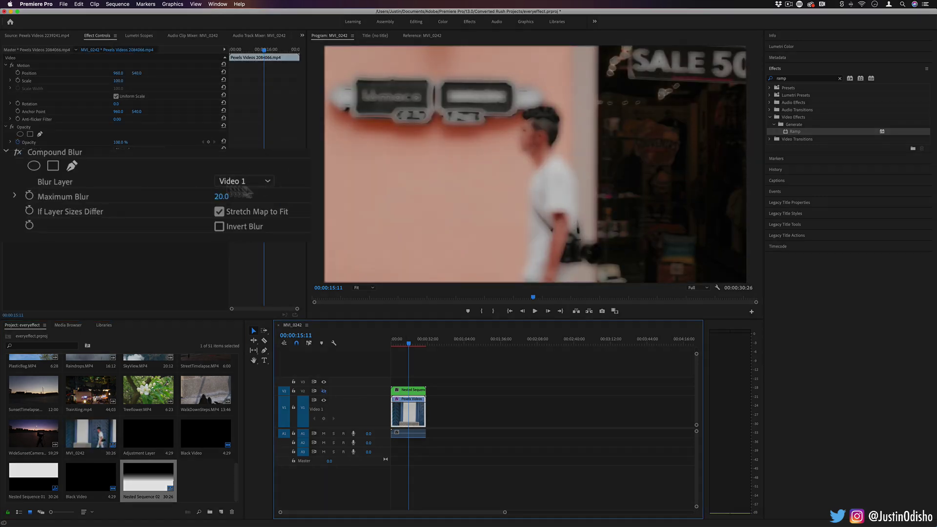
pyautogui.click(268, 181)
pyautogui.click(260, 230)
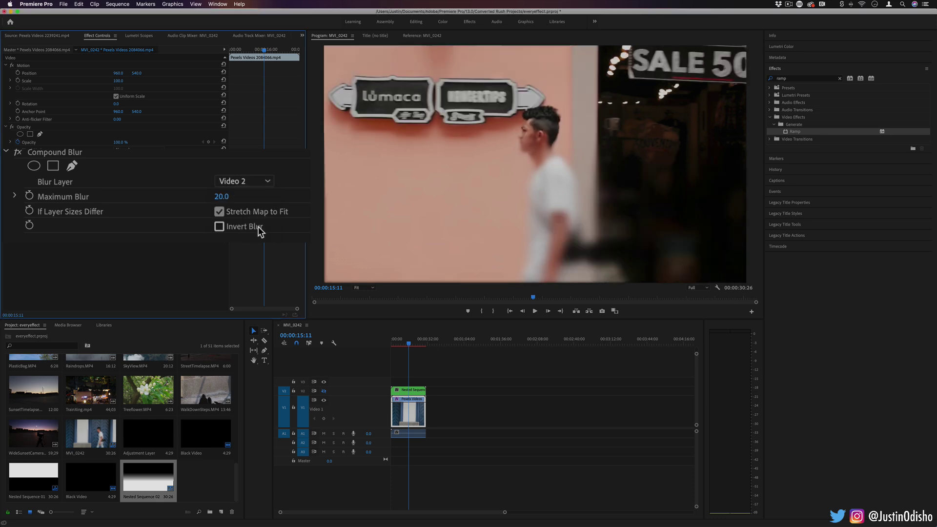
pyautogui.click(324, 391)
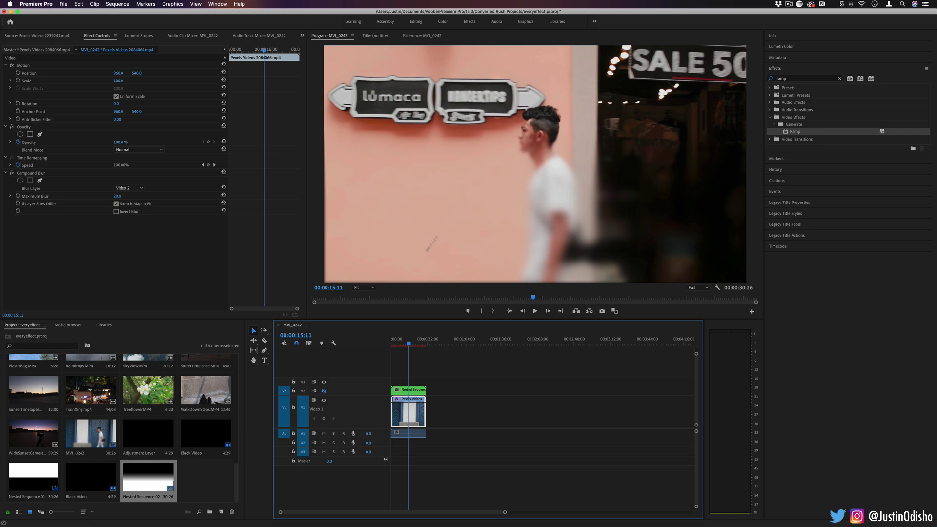
pyautogui.click(394, 343)
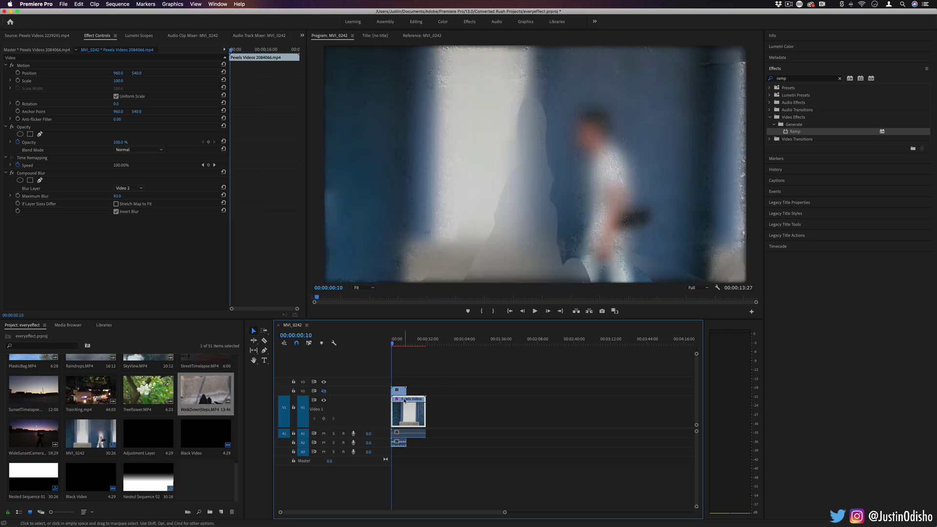
pyautogui.press('space')
pyautogui.press('space')
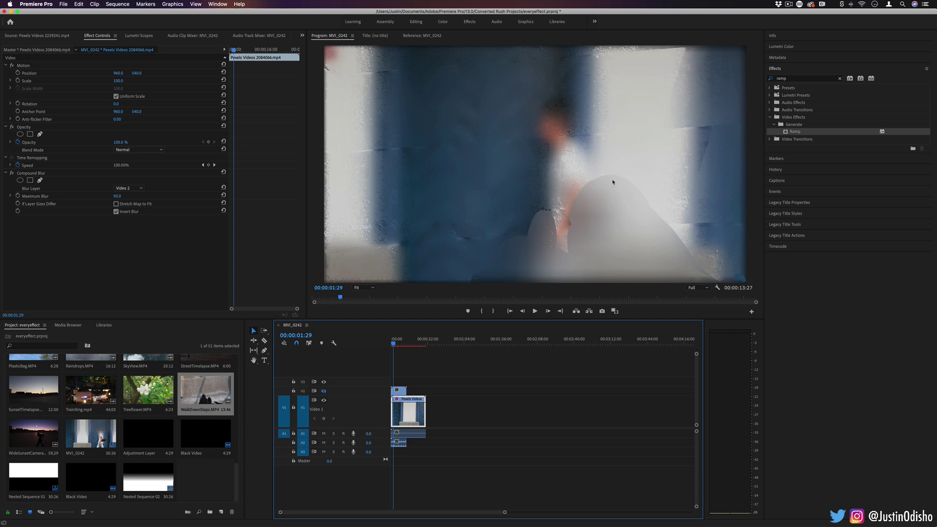
pyautogui.press('space')
pyautogui.press('space')
pyautogui.click(324, 391)
pyautogui.click(324, 392)
pyautogui.press('space')
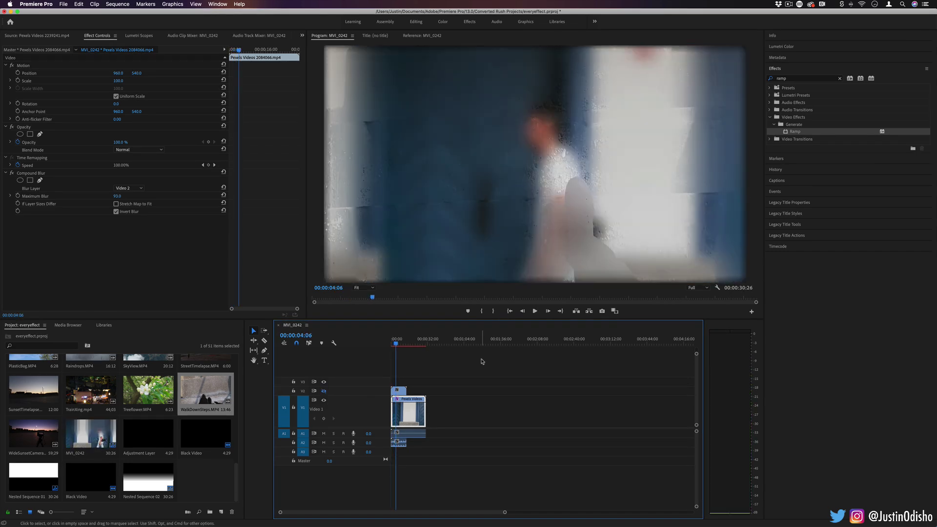
pyautogui.moveTo(473, 356); pyautogui.dragTo(389, 406)
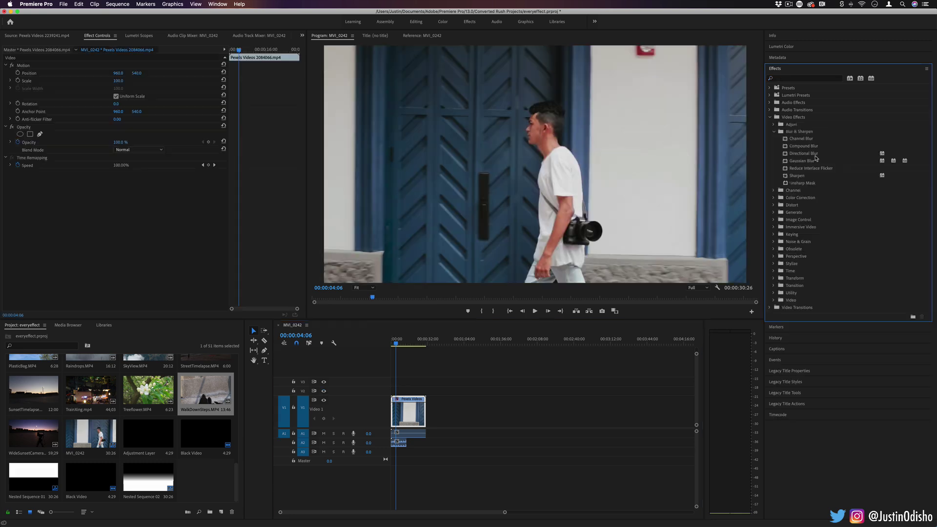
# - Apply Directional Blur to the street clip, trying Blur Length 110 and Direction around 290°, then shortening the length to 67
pyautogui.moveTo(804, 153); pyautogui.dragTo(400, 419)
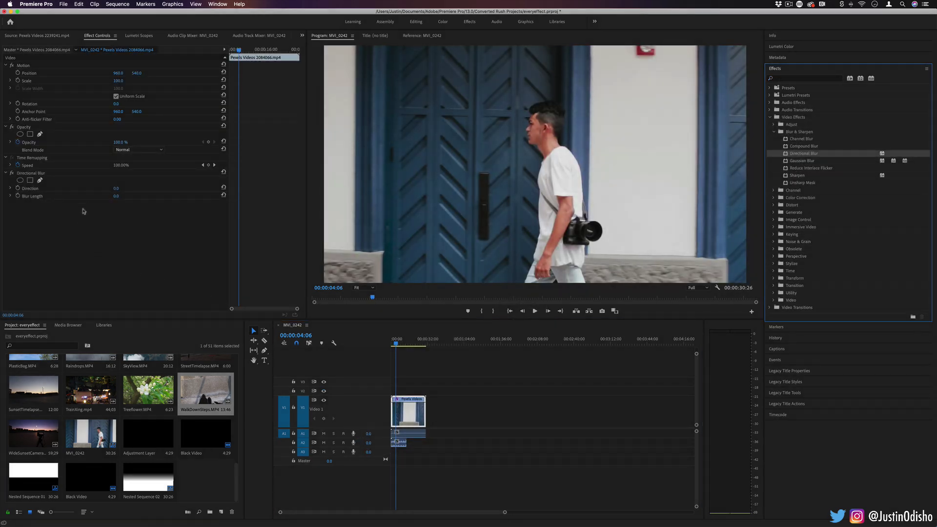
pyautogui.moveTo(115, 196); pyautogui.dragTo(147, 195)
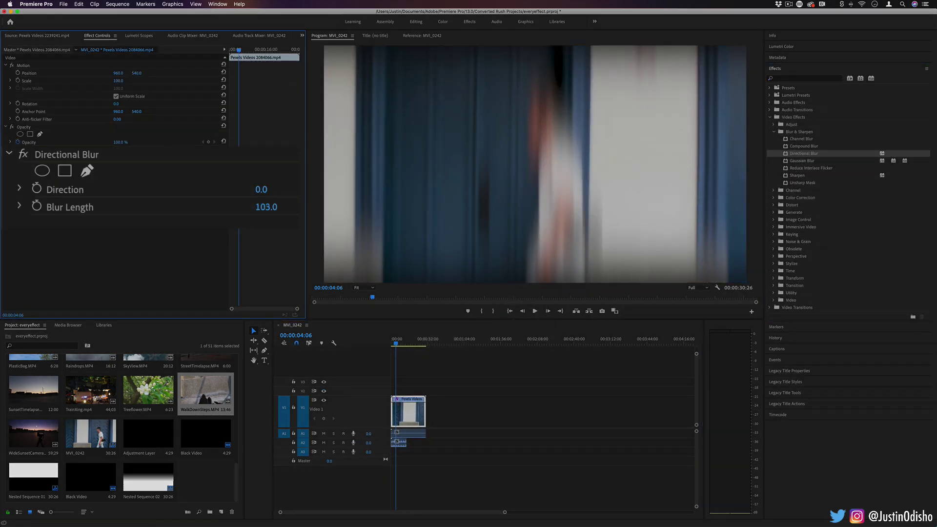
pyautogui.click(79, 208)
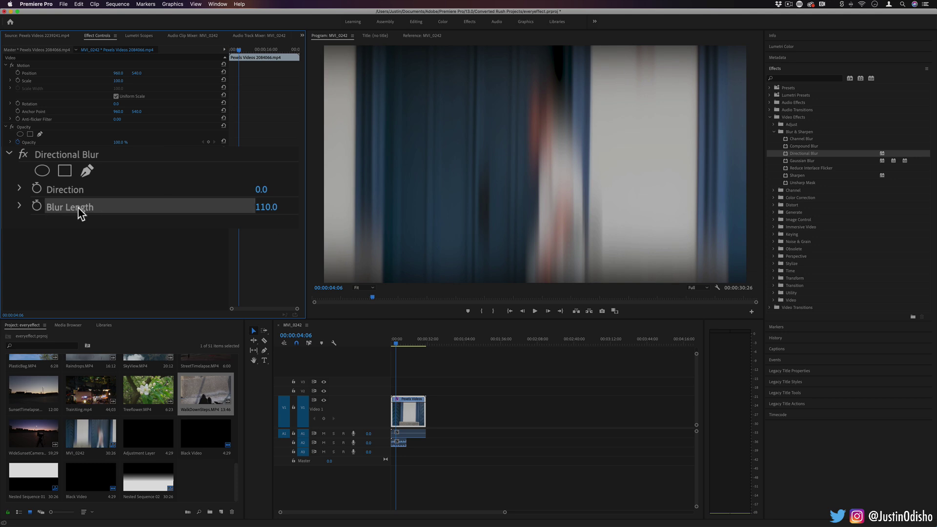
pyautogui.moveTo(263, 189); pyautogui.dragTo(451, 189)
pyautogui.click(266, 189)
pyautogui.press('Return')
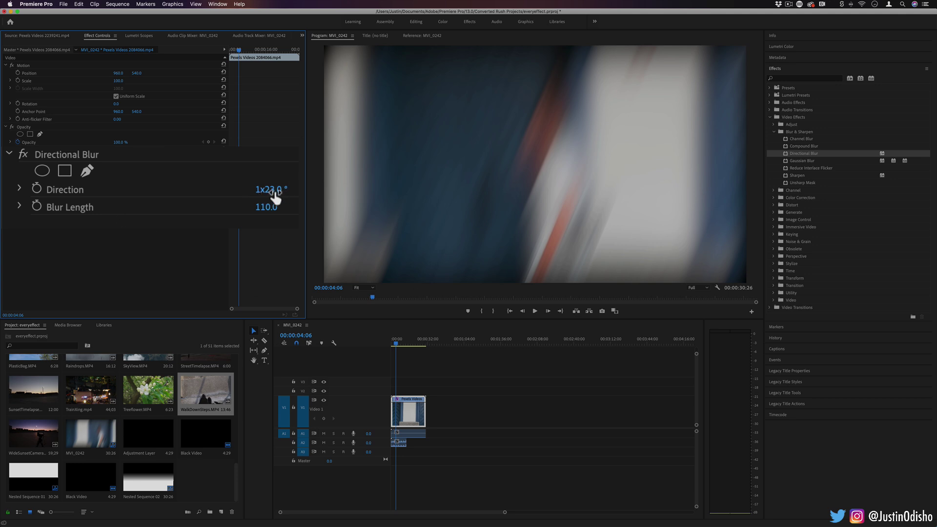
pyautogui.moveTo(272, 195)
pyautogui.mouseDown()
pyautogui.moveTo(281, 196)
pyautogui.moveTo(256, 195)
pyautogui.mouseUp()
pyautogui.moveTo(128, 188)
pyautogui.mouseDown()
pyautogui.moveTo(290, 190)
pyautogui.moveTo(119, 190)
pyautogui.mouseUp()
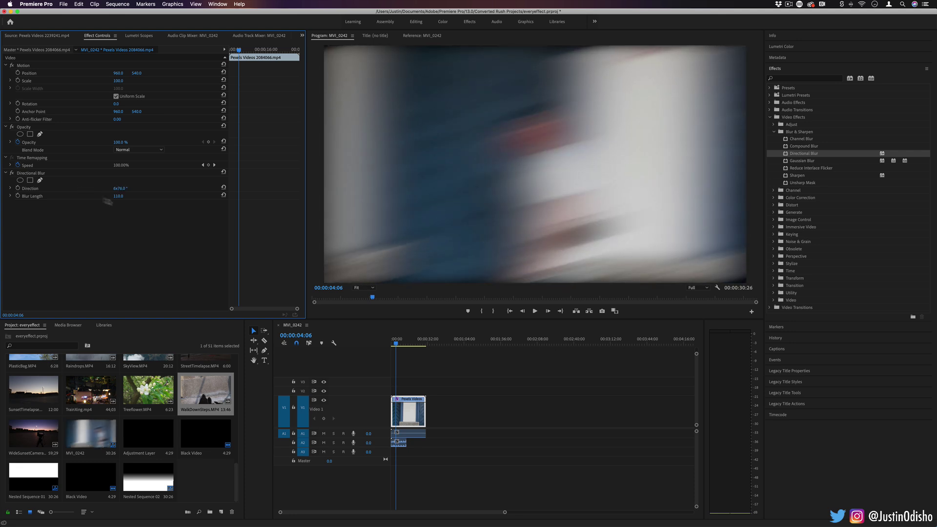
pyautogui.moveTo(117, 196)
pyautogui.mouseDown()
pyautogui.moveTo(96, 196)
pyautogui.moveTo(127, 188)
pyautogui.mouseUp()
# - Delete Directional Blur, switch to Gaussian Blur, and set Blurriness to 158
pyautogui.press('Delete')
pyautogui.click(814, 165)
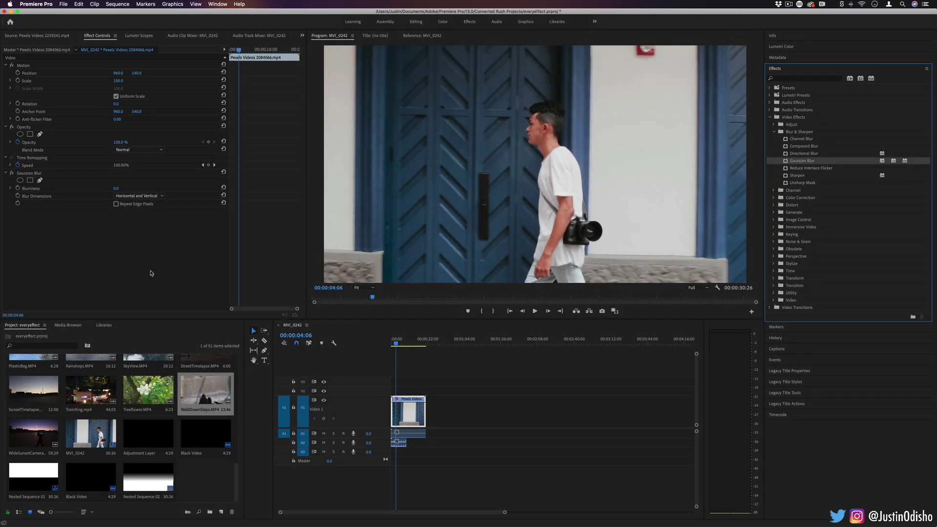
pyautogui.moveTo(116, 188); pyautogui.dragTo(136, 188)
pyautogui.click(118, 189)
pyautogui.write('158.')
pyautogui.press('Return')
# - Raise Gaussian Blurriness to 236 with Repeat Edge Pixels on to remove dark edges
pyautogui.click(804, 162)
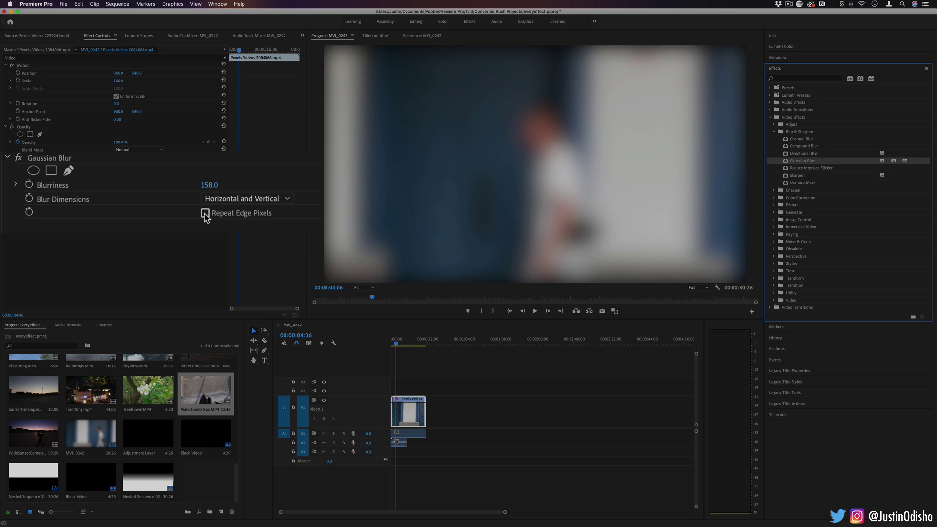
pyautogui.click(116, 204)
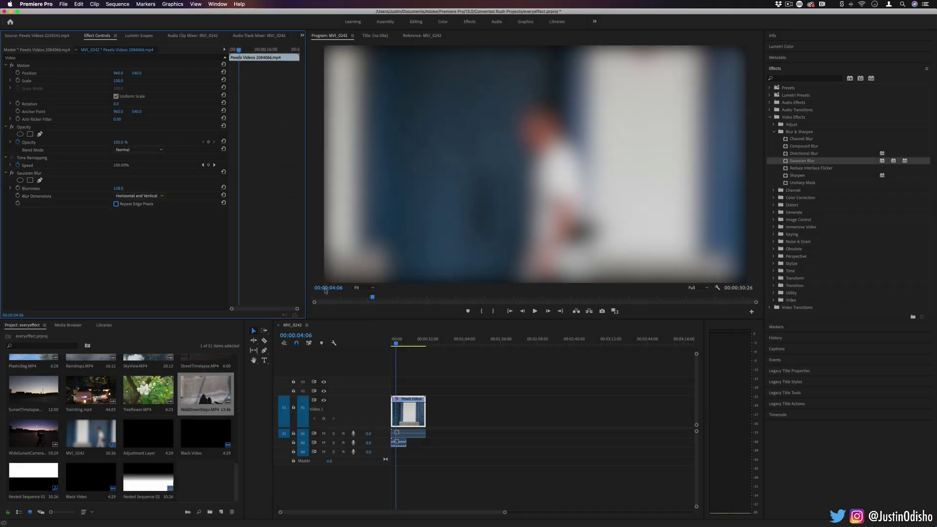
pyautogui.moveTo(120, 187); pyautogui.dragTo(159, 188)
pyautogui.click(116, 204)
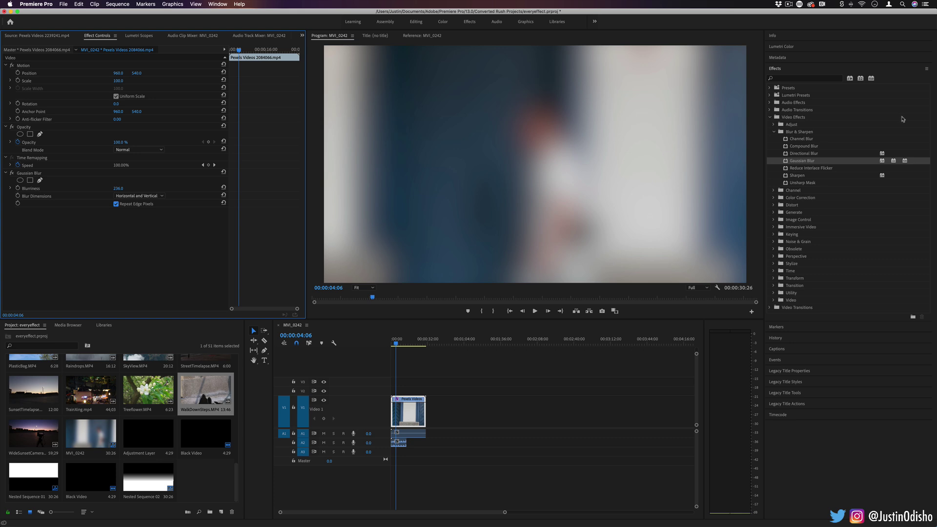
# - Switch Blur Dimensions from Horizontal to Vertical and raise Blurriness to 309
pyautogui.click(139, 196)
pyautogui.click(138, 212)
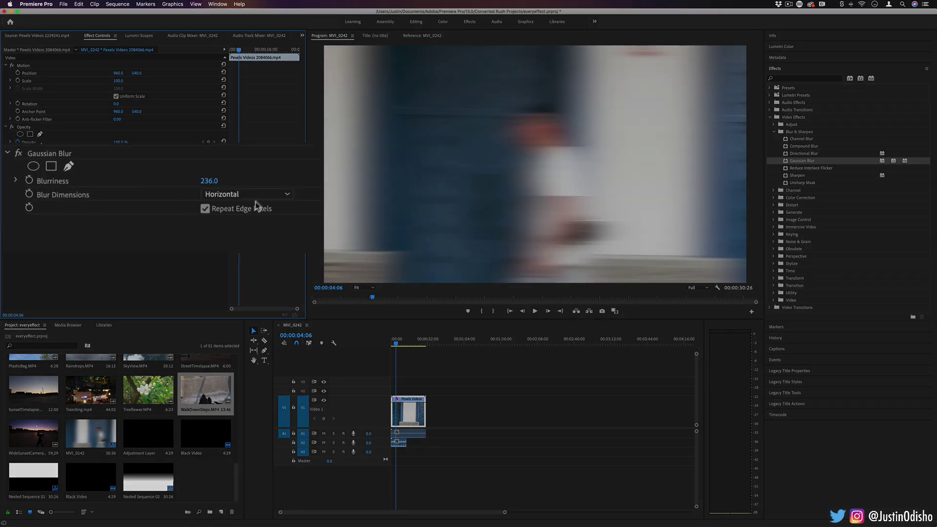
pyautogui.click(147, 197)
pyautogui.click(142, 219)
pyautogui.moveTo(119, 188); pyautogui.dragTo(156, 187)
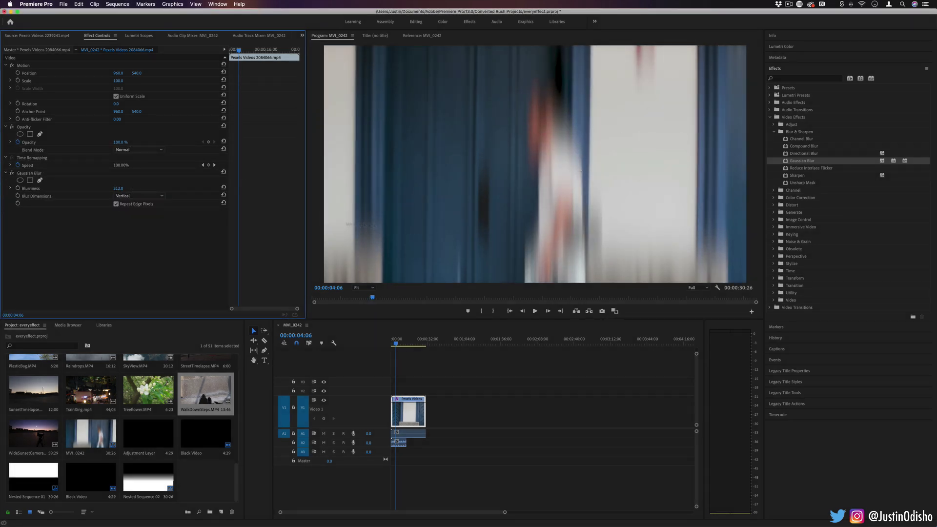
pyautogui.click(30, 174)
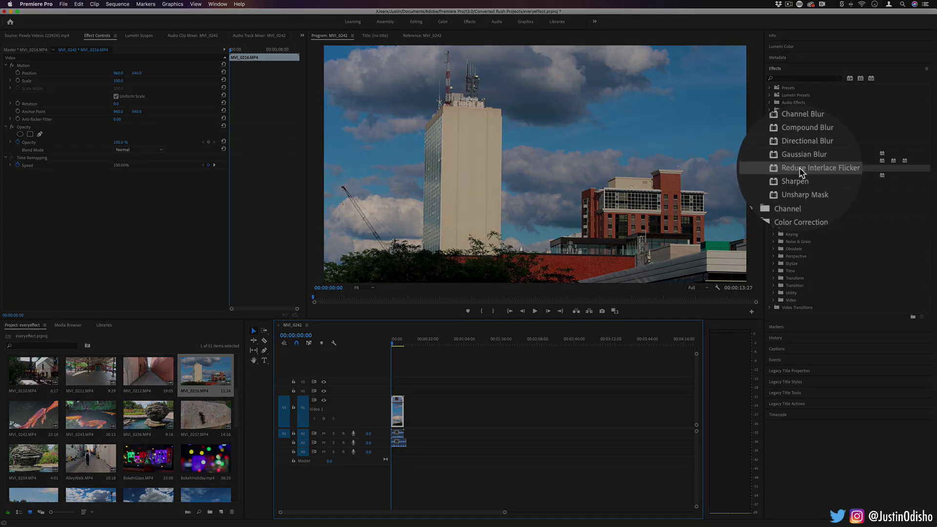
# - Apply Reduce Interlace Flicker to the skyline clip, trying Softness 3.9, 4.9, 8.9, then about 3.6
pyautogui.click(799, 171)
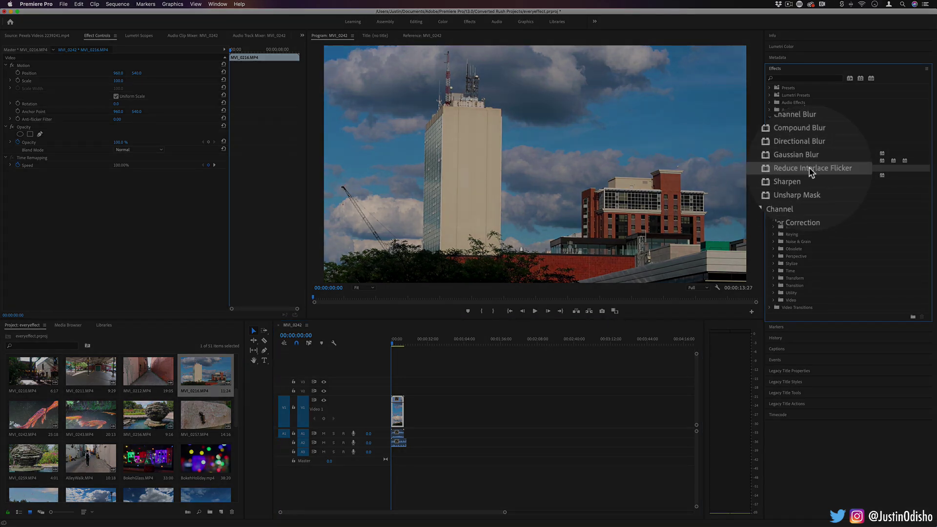
pyautogui.moveTo(810, 169); pyautogui.dragTo(398, 413)
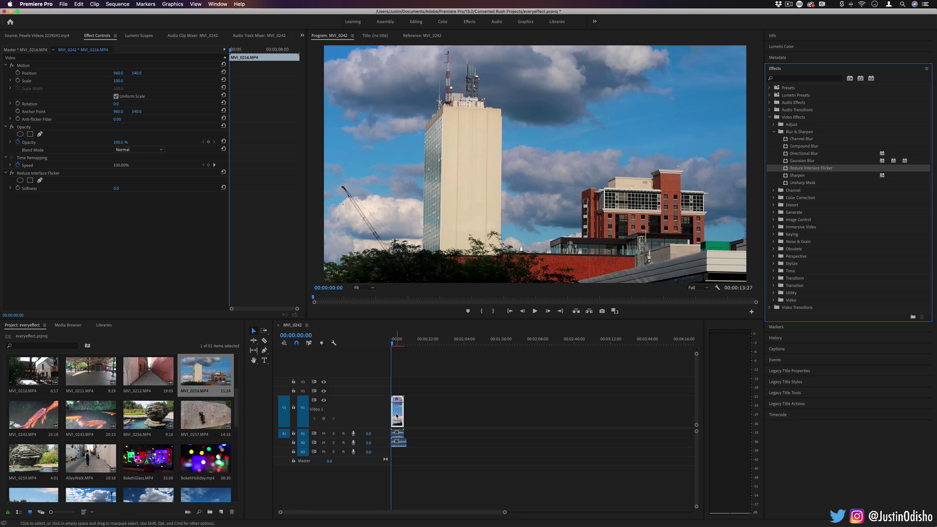
pyautogui.click(95, 190)
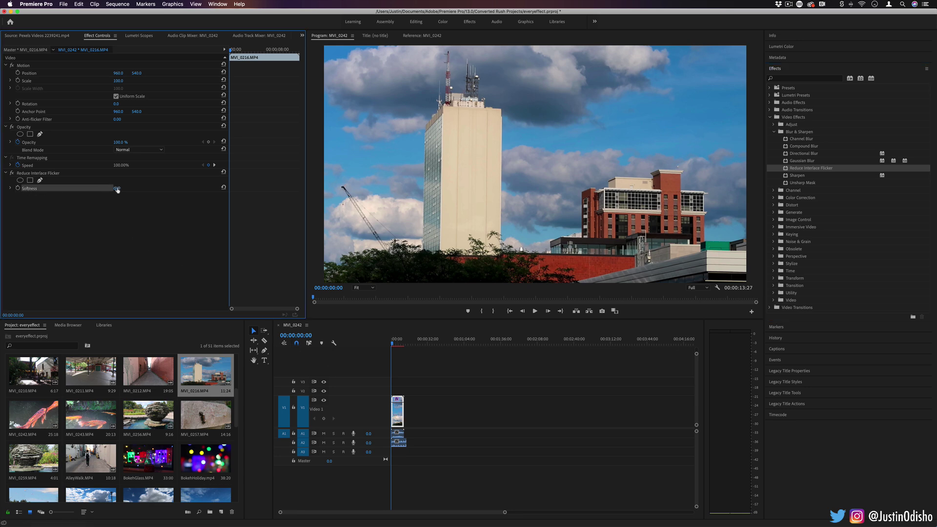
pyautogui.moveTo(118, 190); pyautogui.dragTo(127, 192)
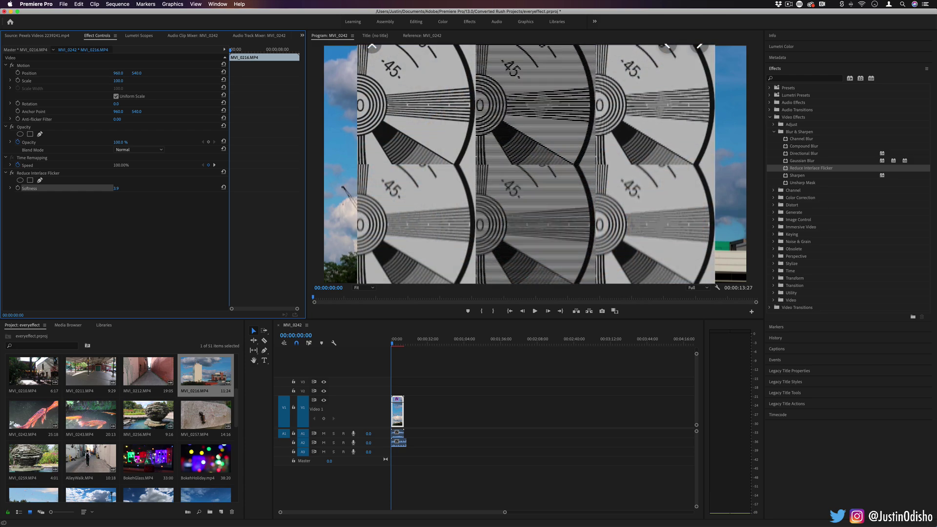
pyautogui.moveTo(115, 188); pyautogui.dragTo(149, 205)
pyautogui.moveTo(117, 189); pyautogui.dragTo(250, 209)
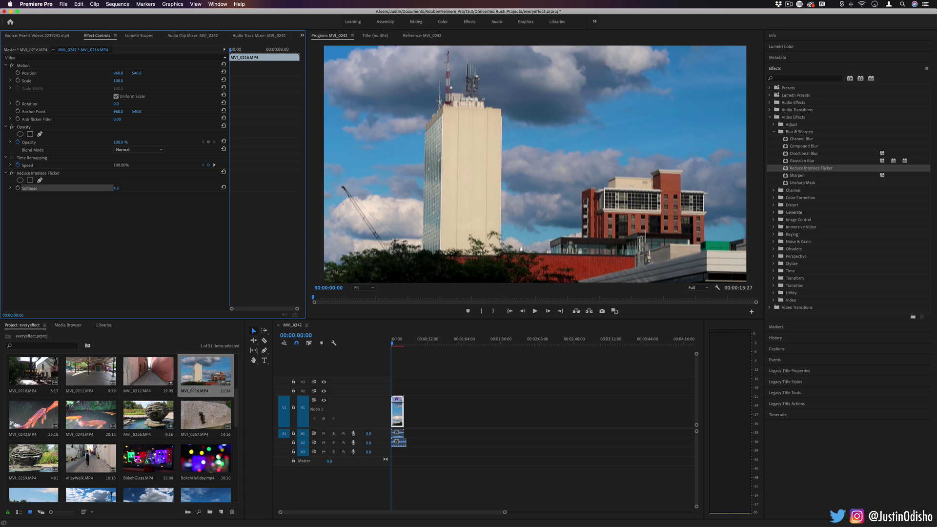
pyautogui.moveTo(116, 188); pyautogui.dragTo(208, 186)
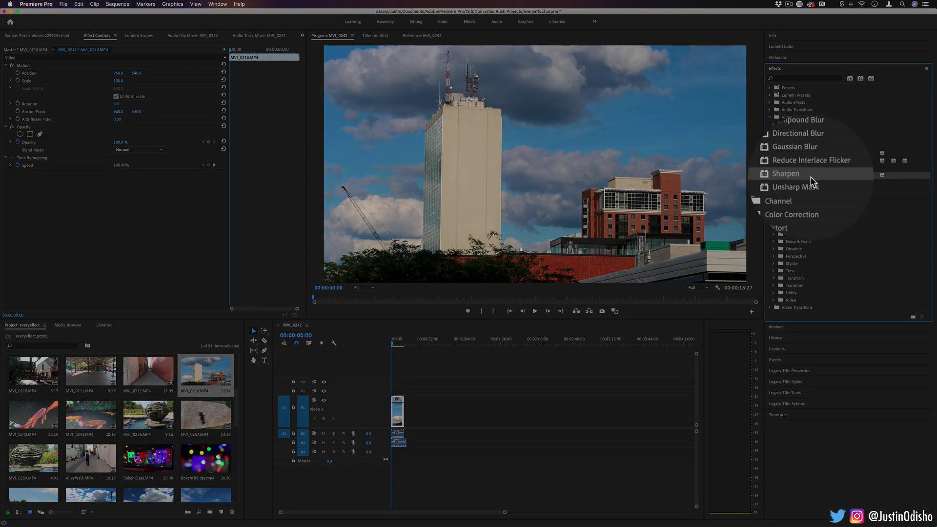
# - Apply Sharpen to the skyline clip, scrubbing Sharpen Amount up and then typing 9020
pyautogui.moveTo(805, 175); pyautogui.dragTo(397, 411)
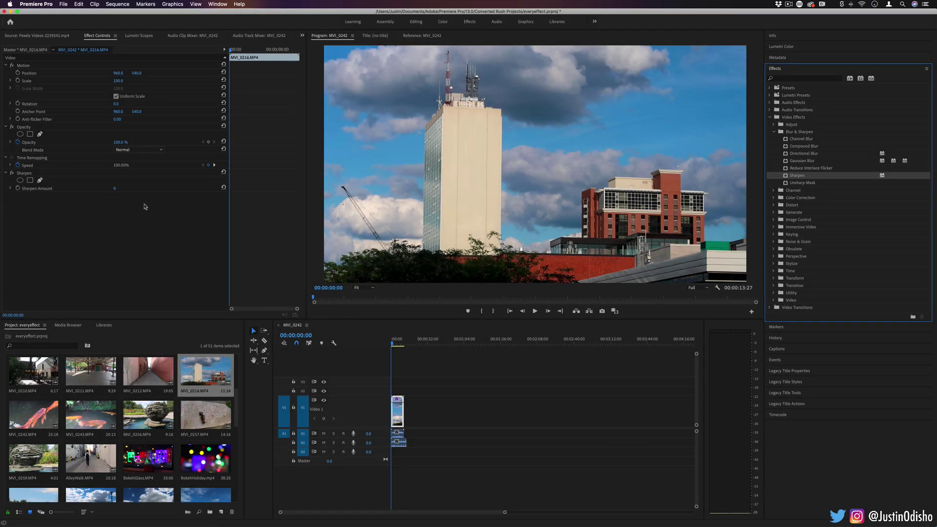
pyautogui.moveTo(114, 189); pyautogui.dragTo(274, 197)
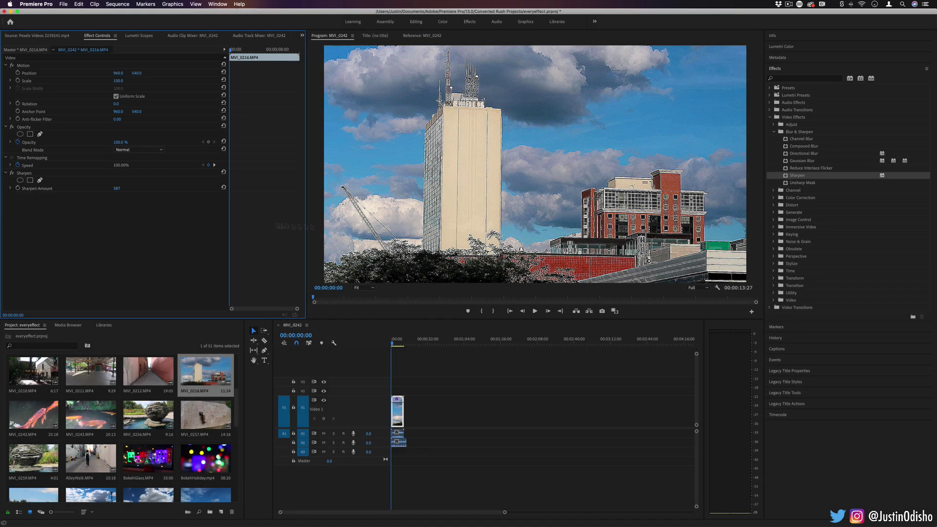
pyautogui.click(117, 189)
pyautogui.write('902')
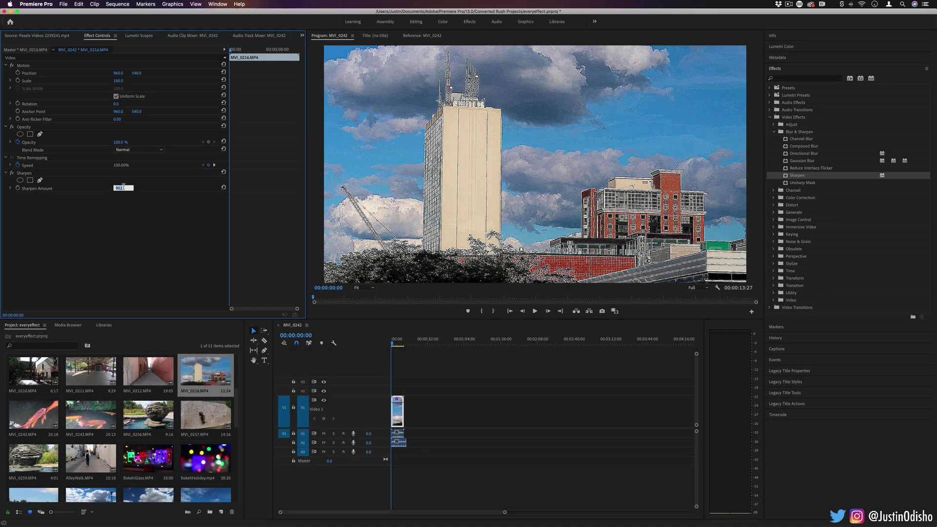
pyautogui.write('0')
pyautogui.press('Return')
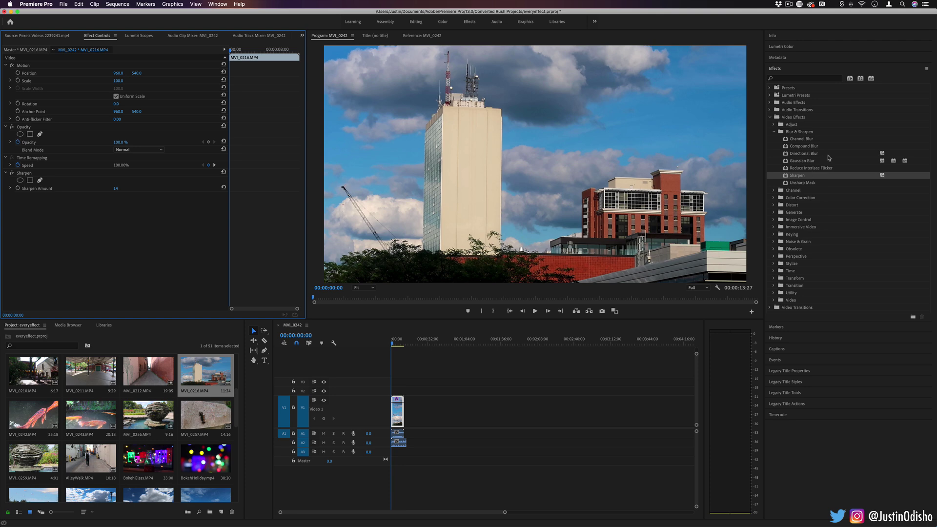
# - Replace the Sharpen effect on the skyline clip with Unsharp Mask
pyautogui.click(30, 173)
pyautogui.press('Delete')
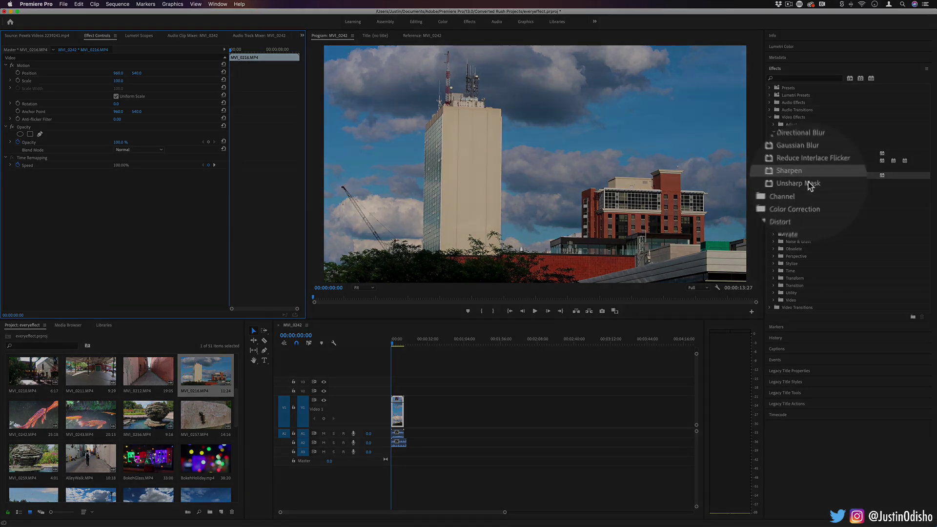
pyautogui.moveTo(803, 183); pyautogui.dragTo(398, 412)
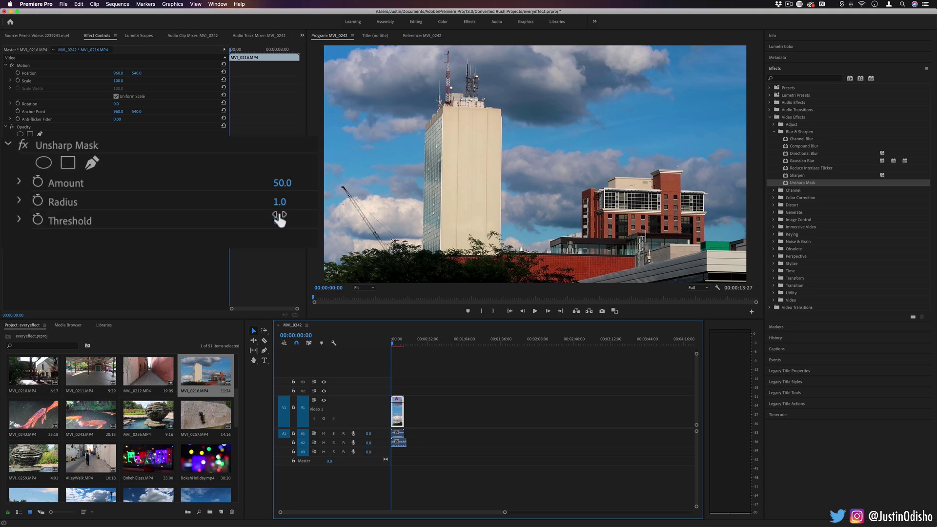
# - Adjust Unsharp Mask, pushing Amount to about 489 and settling Radius at 5.1
pyautogui.moveTo(116, 195)
pyautogui.mouseDown()
pyautogui.moveTo(156, 196)
pyautogui.moveTo(125, 195)
pyautogui.mouseUp()
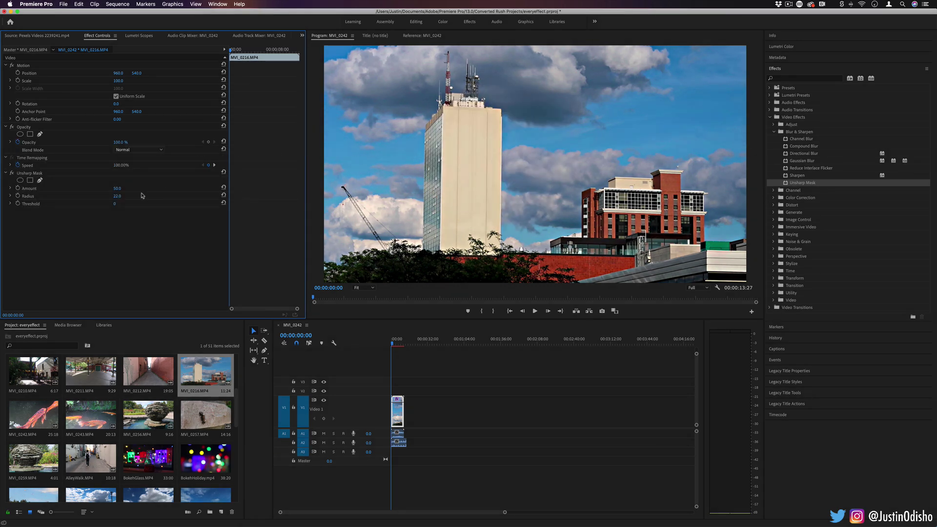
pyautogui.moveTo(118, 189); pyautogui.dragTo(117, 191)
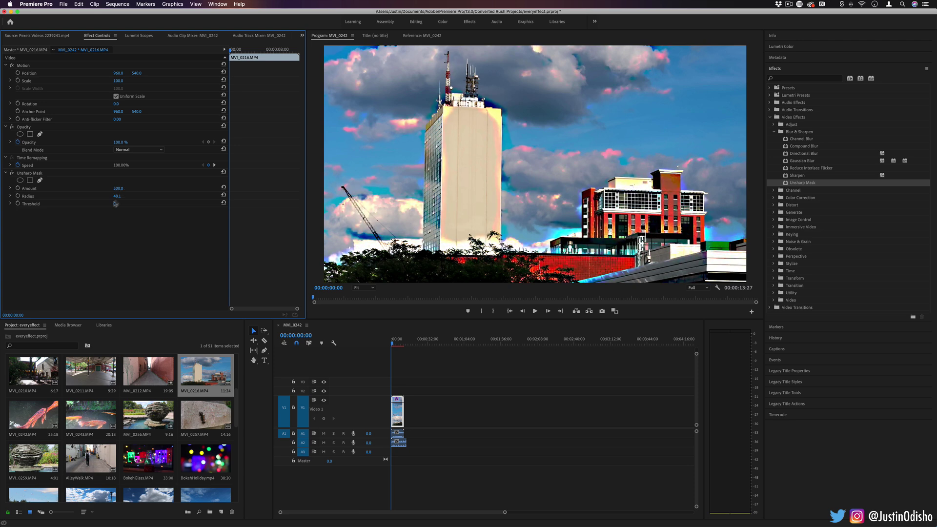
pyautogui.moveTo(117, 196)
pyautogui.mouseDown()
pyautogui.moveTo(96, 195)
pyautogui.moveTo(108, 188)
pyautogui.moveTo(100, 189)
pyautogui.mouseUp()
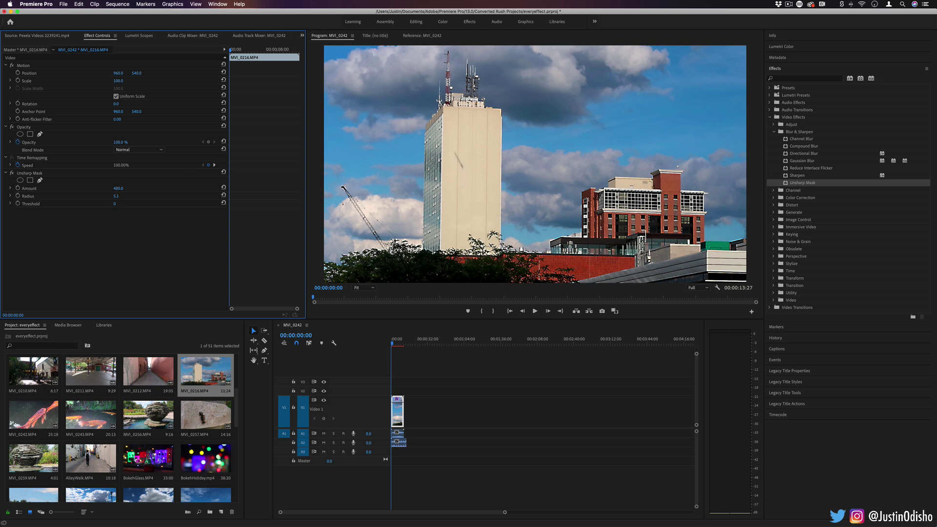
# - Remove Unsharp Mask and collapse the Blur & Sharpen category
pyautogui.press('BackSpace')
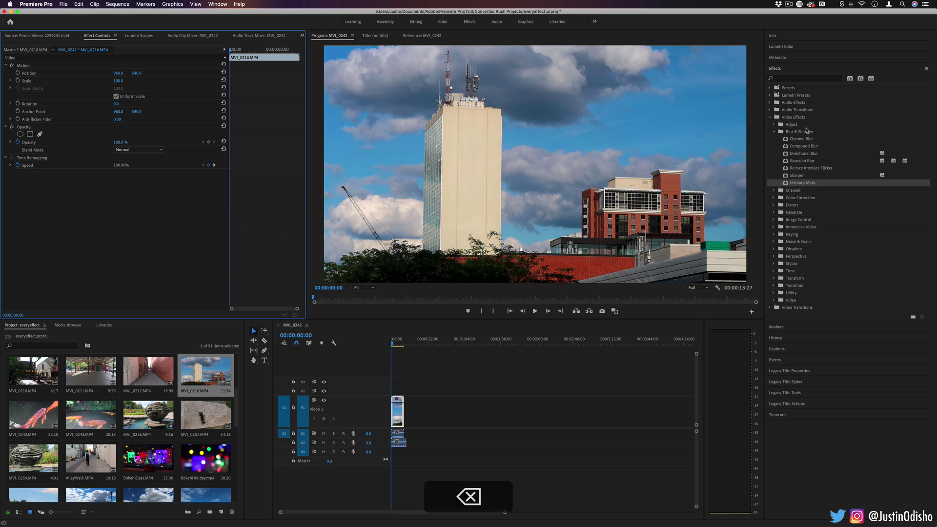
pyautogui.click(806, 131)
pyautogui.click(775, 131)
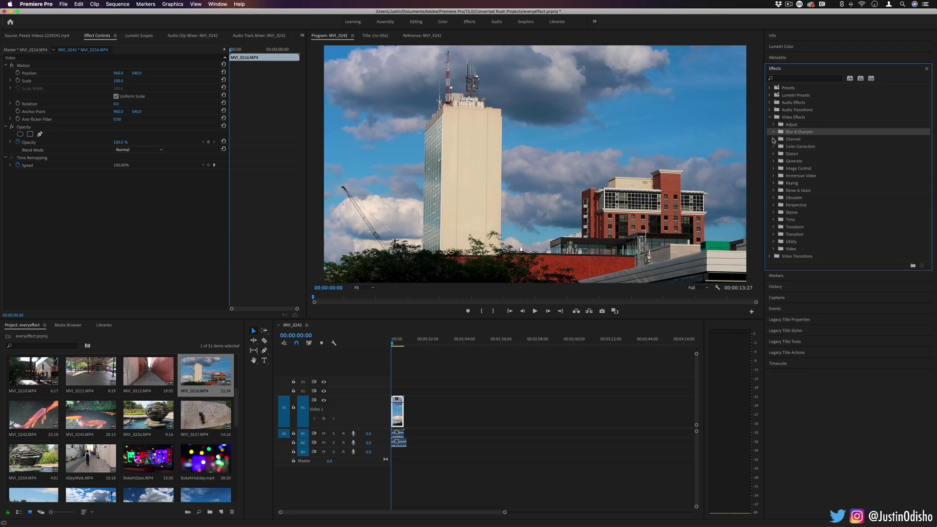
# - Apply Invert from the Channel effects to the koi clip, partly blended with the original
pyautogui.click(774, 140)
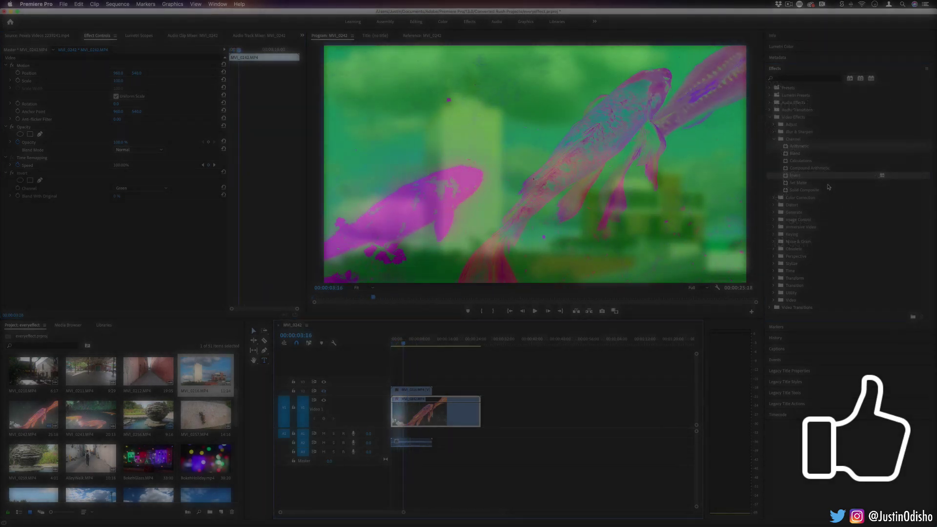
pyautogui.moveTo(117, 199); pyautogui.dragTo(147, 200)
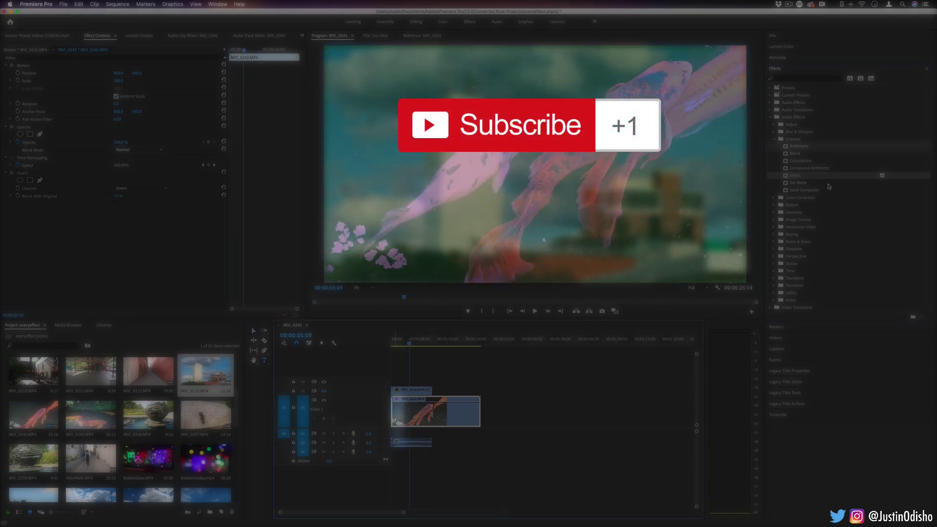
pyautogui.click(24, 173)
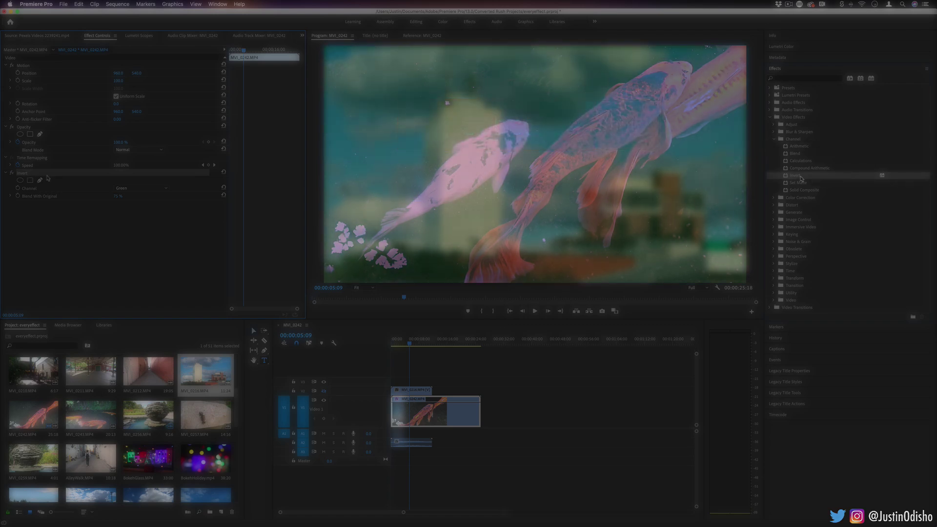